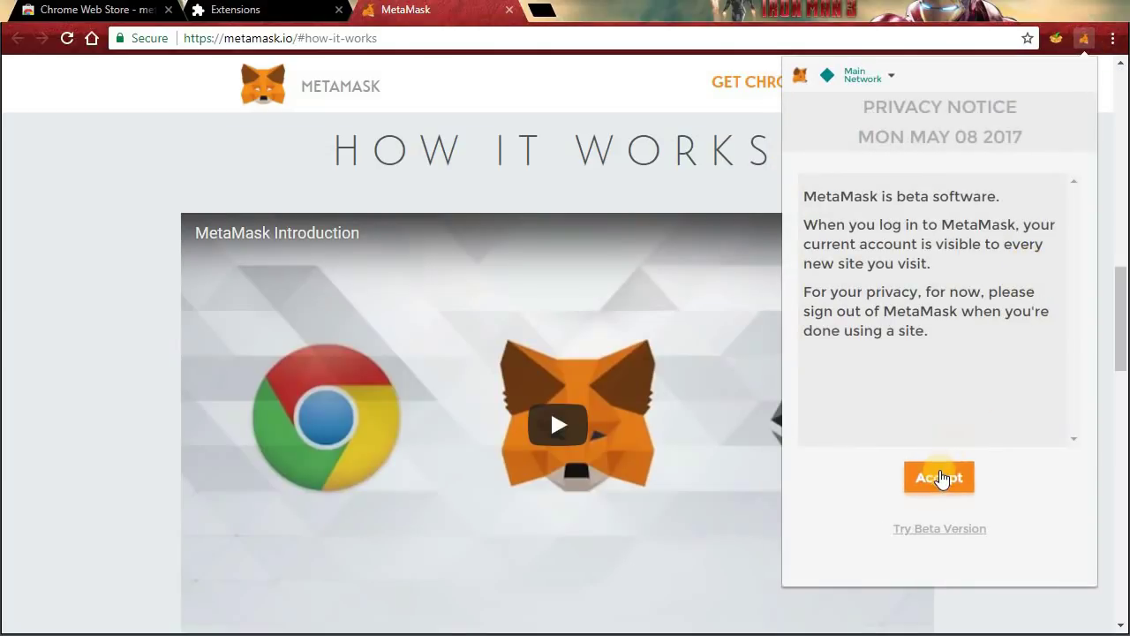
Accept MetaMask's privacy notice and terms of use.
left_click(940, 477)
left_click_drag(1073, 195, 1075, 442)
left_click(939, 482)
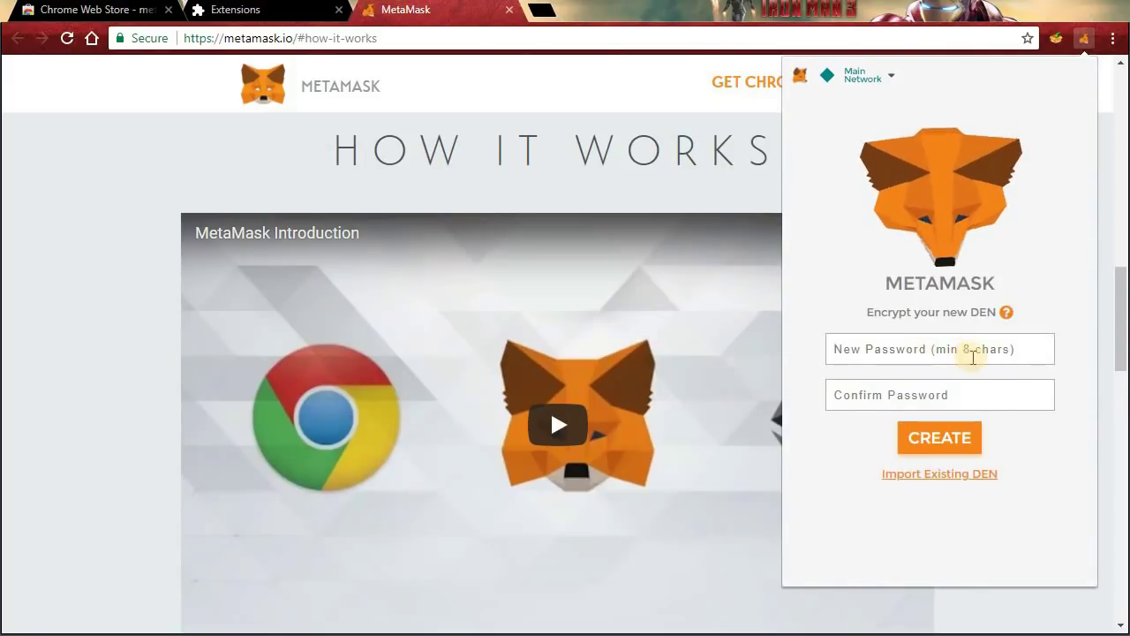
Create the vault with a password and its matching confirmation.
type("••••••••••")
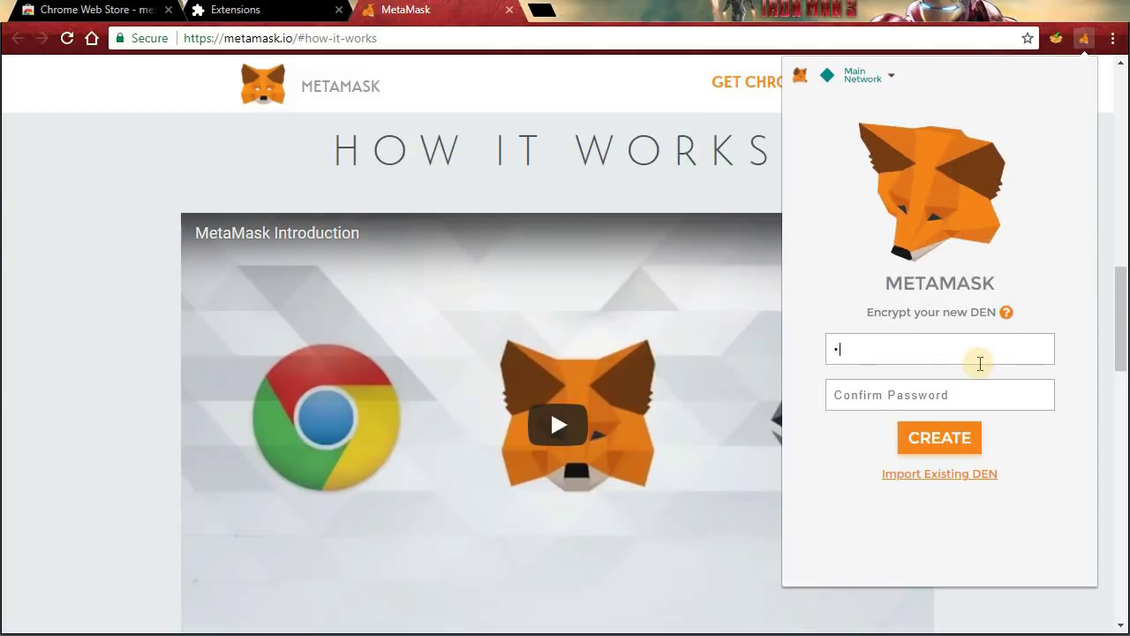
key("Tab")
type("•••••••••")
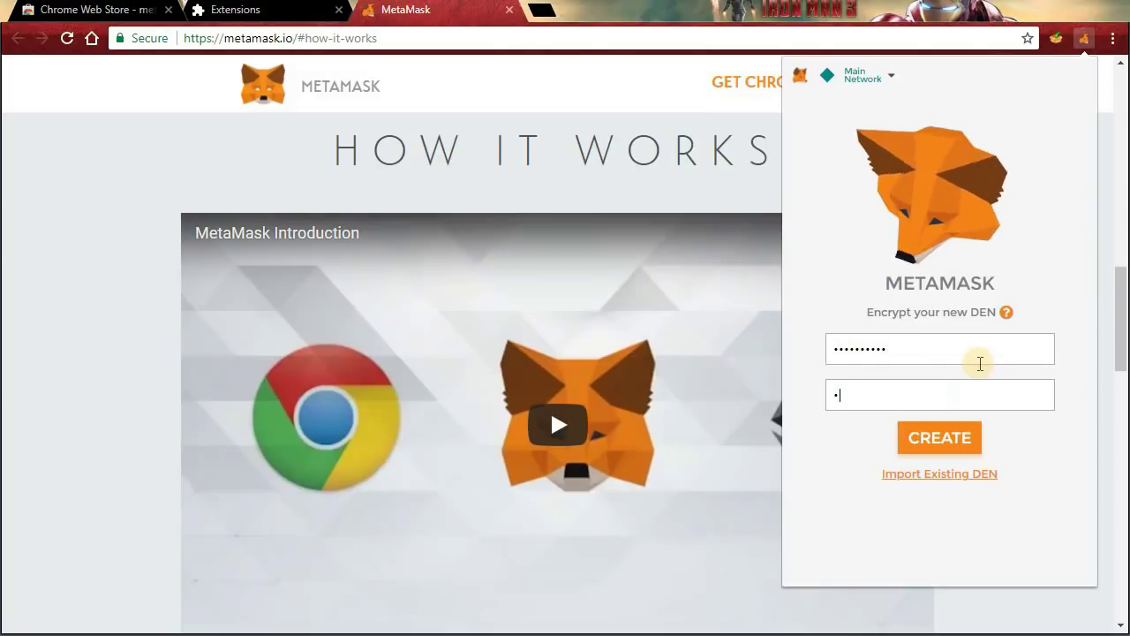
left_click(953, 448)
left_click(954, 457)
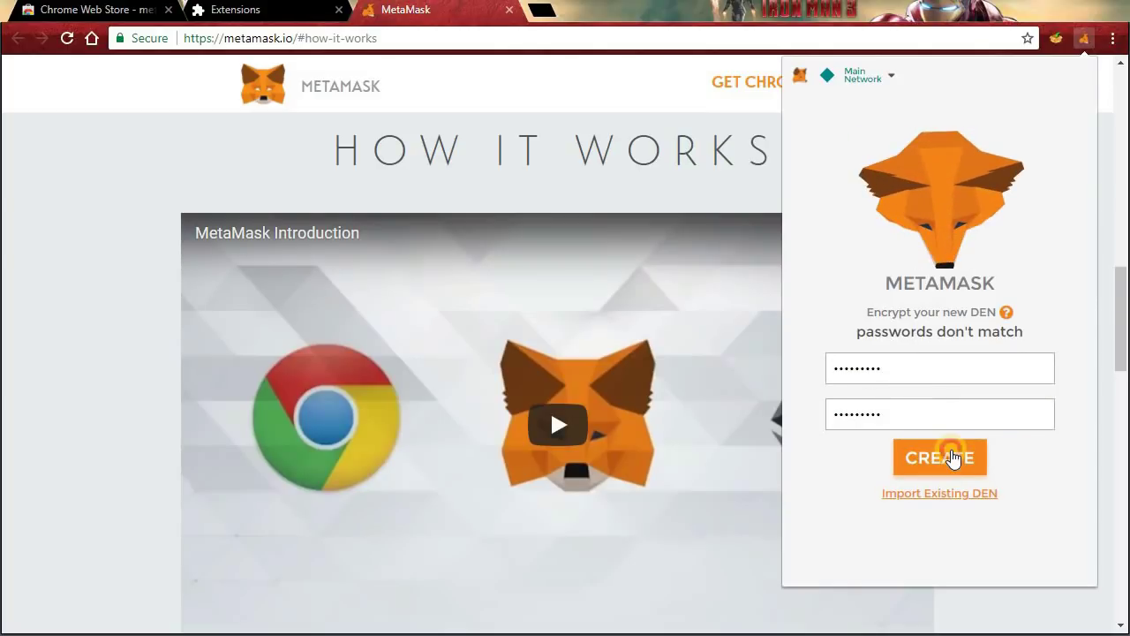
Copy the 12 seed words and confirm they are saved somewhere safe.
left_click_drag(868, 282, 794, 238)
right_click(874, 264)
left_click(870, 277)
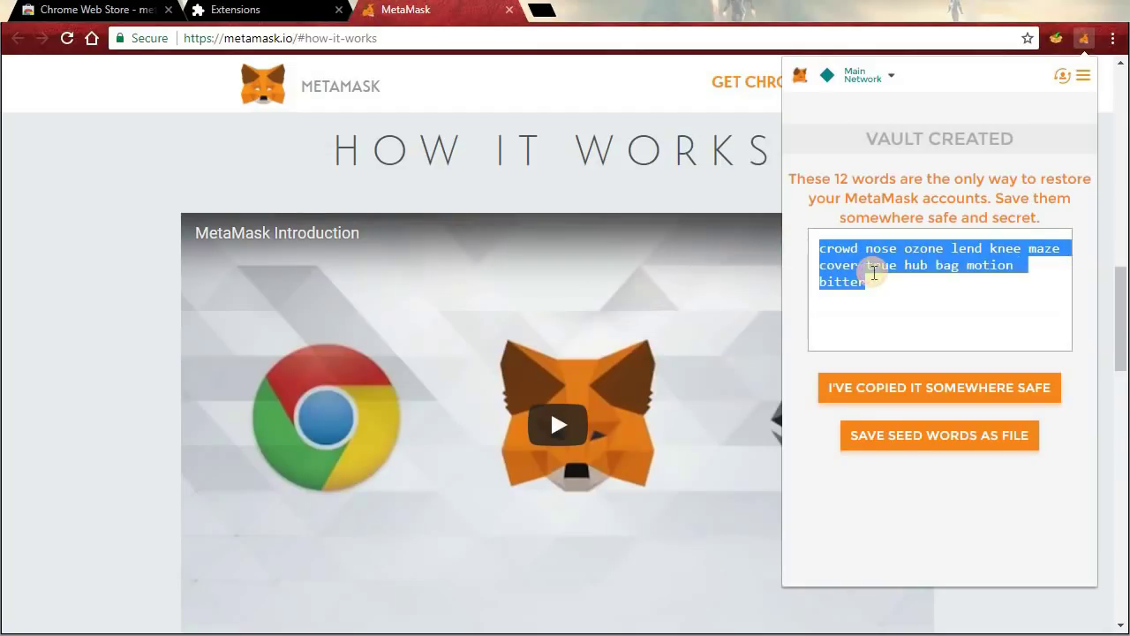
left_click(915, 389)
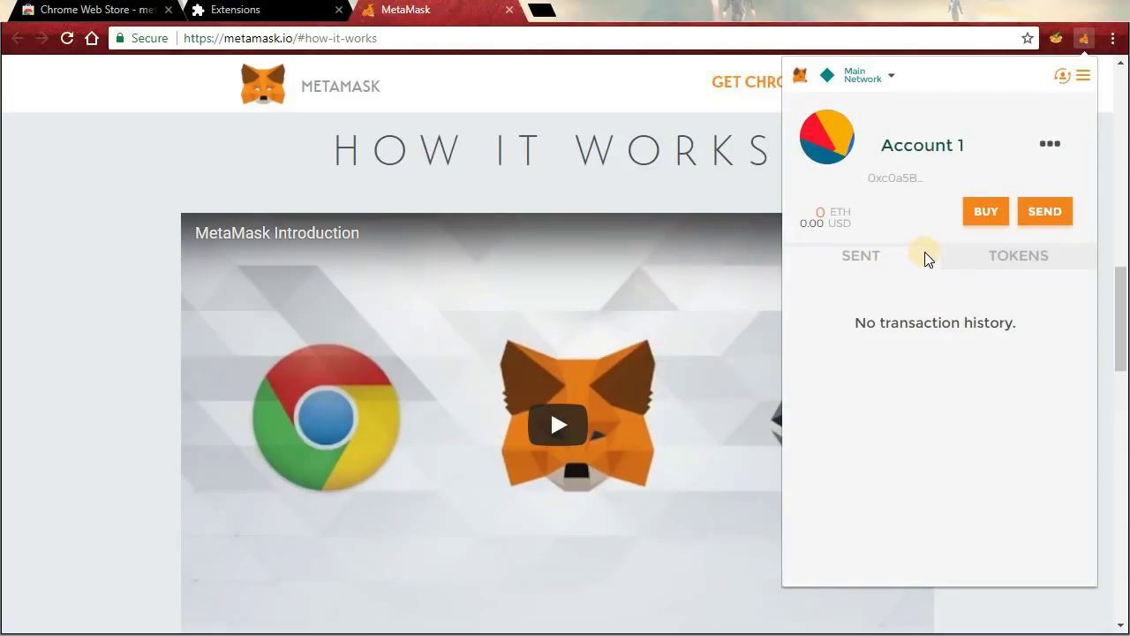
View Account 1's address, then import a second account from its private key.
left_click(1050, 143)
left_click(1007, 215)
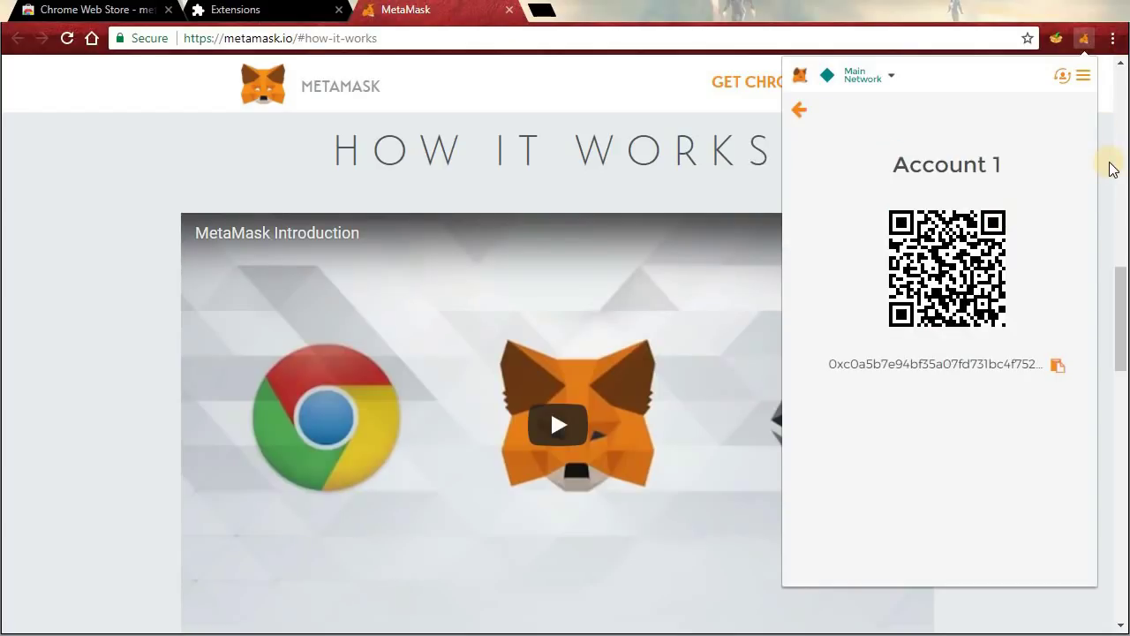
left_click(1062, 78)
left_click(1065, 158)
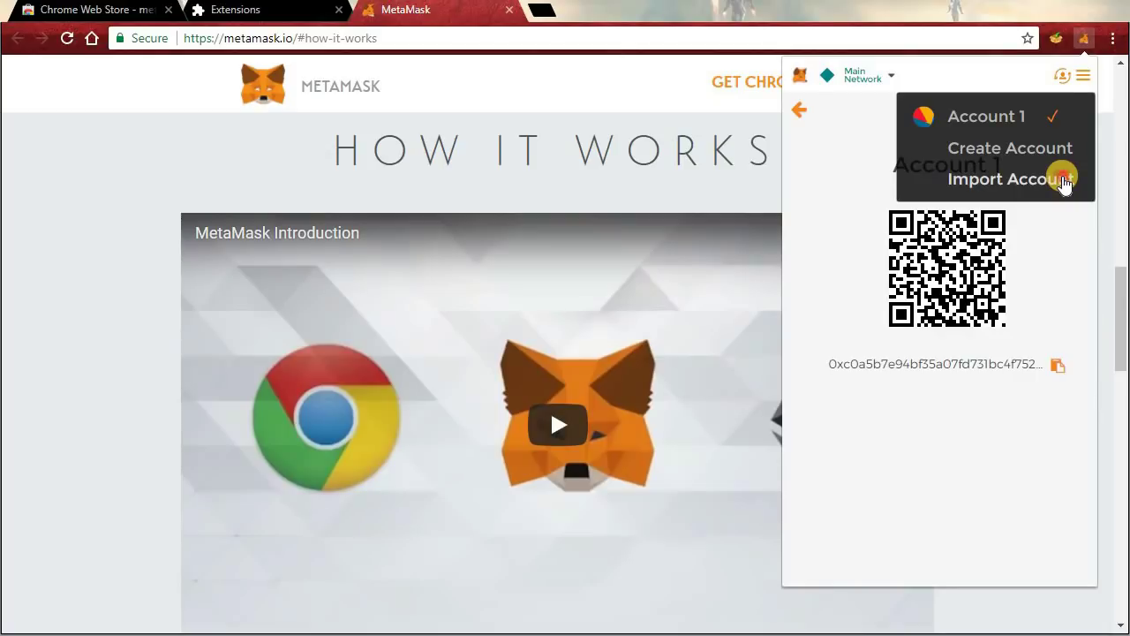
left_click(1064, 180)
left_click(980, 352)
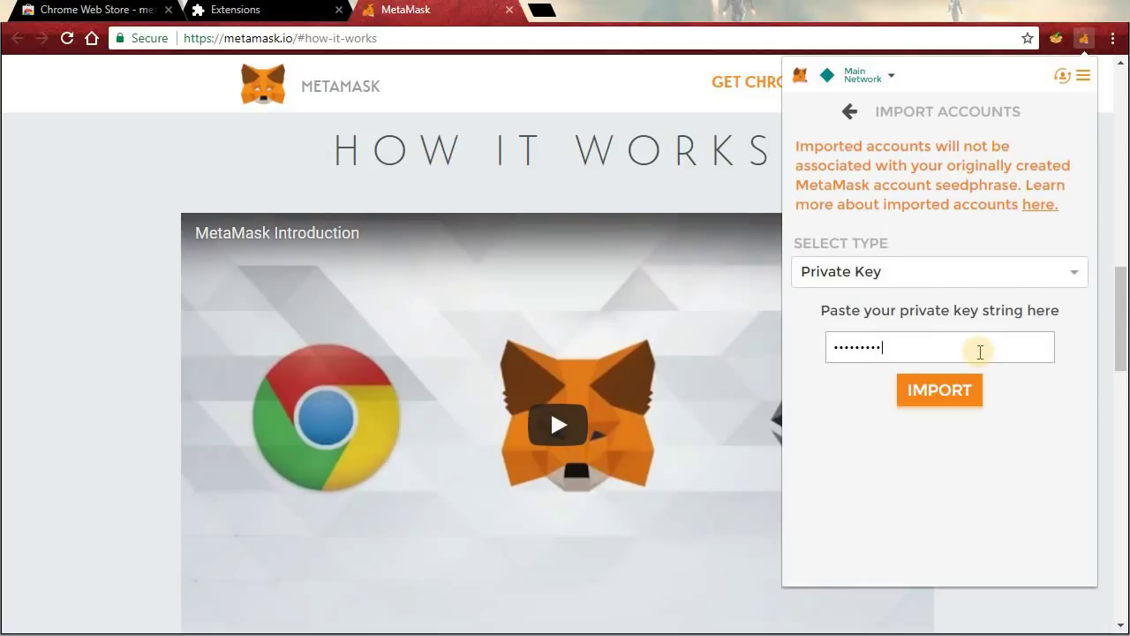
left_click(979, 399)
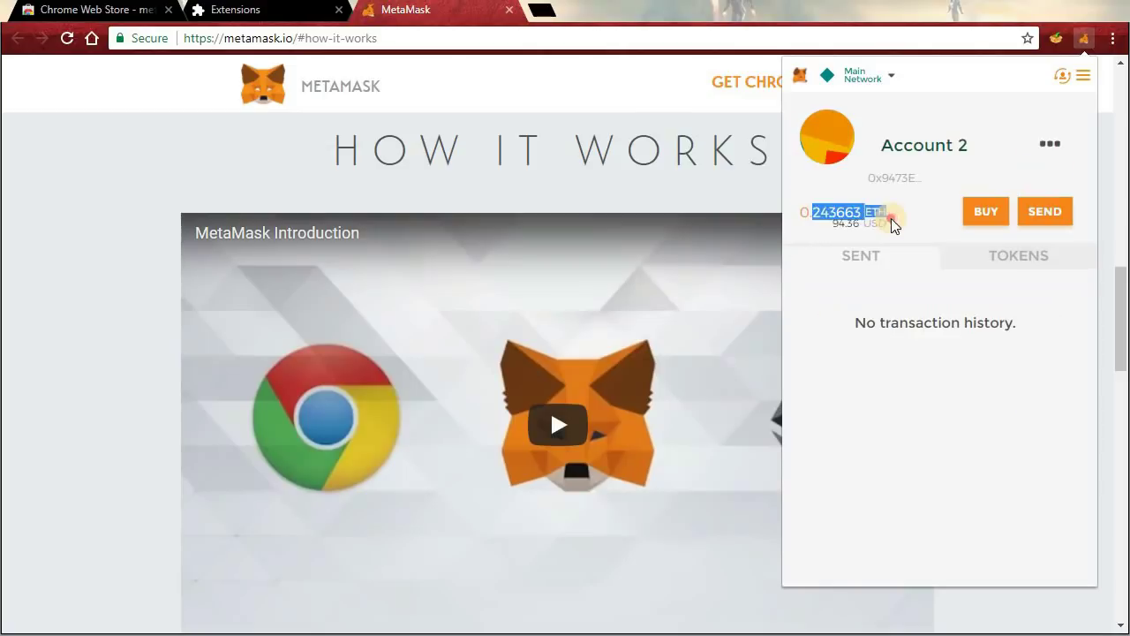
Check Account 2's 0.243663 ETH balance and open the Add Token form from TOKENS.
left_click(892, 215)
left_click_drag(893, 211, 801, 211)
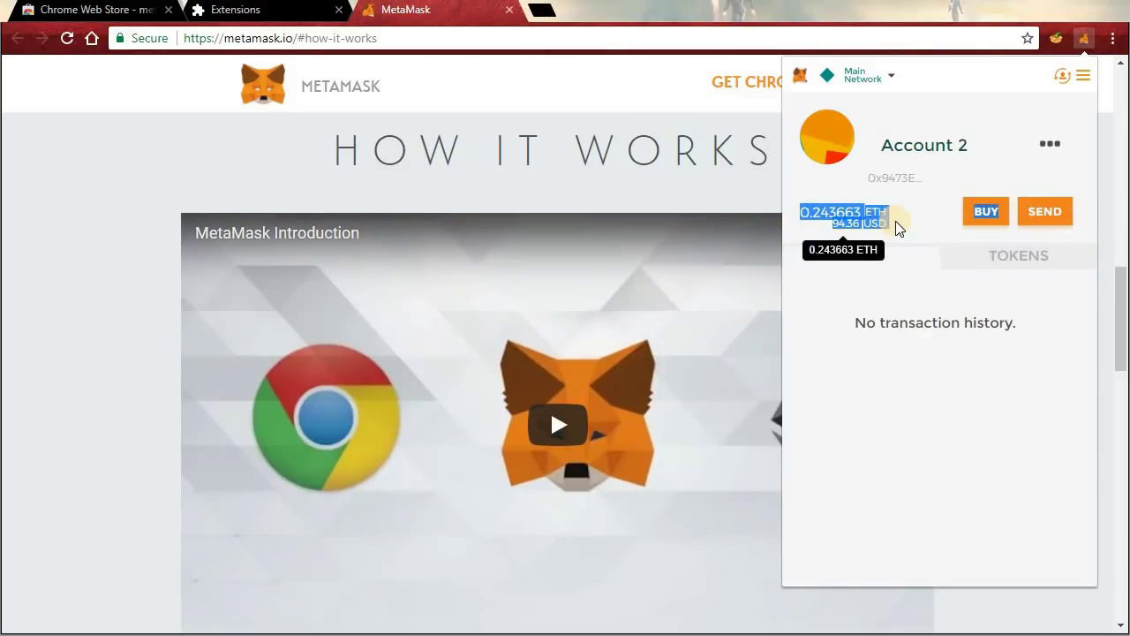
left_click(895, 221)
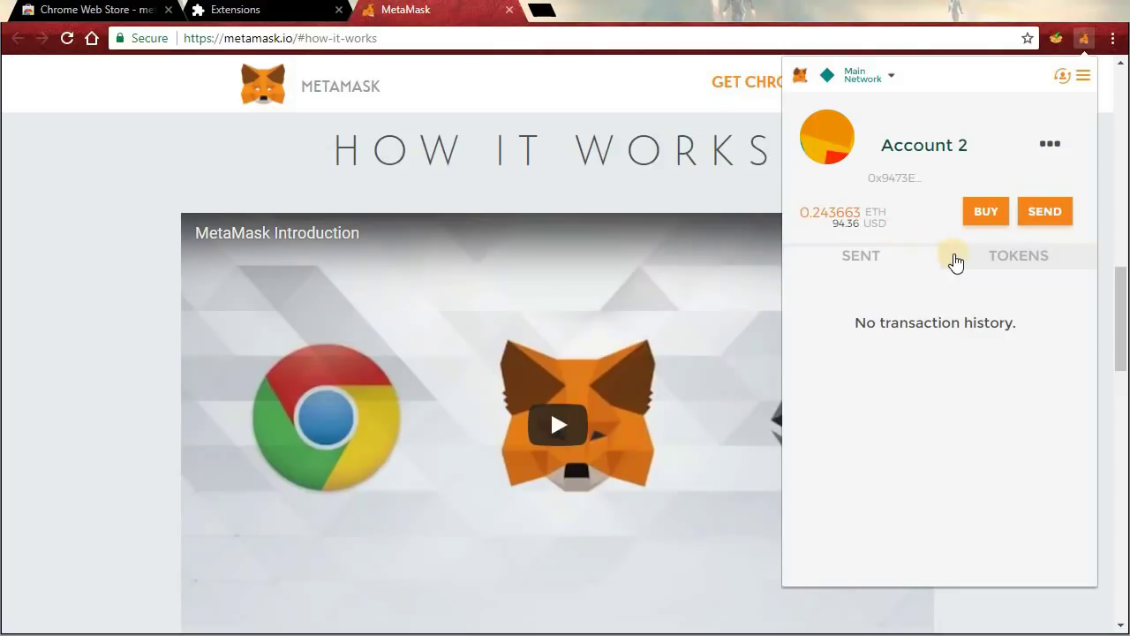
left_click(1025, 269)
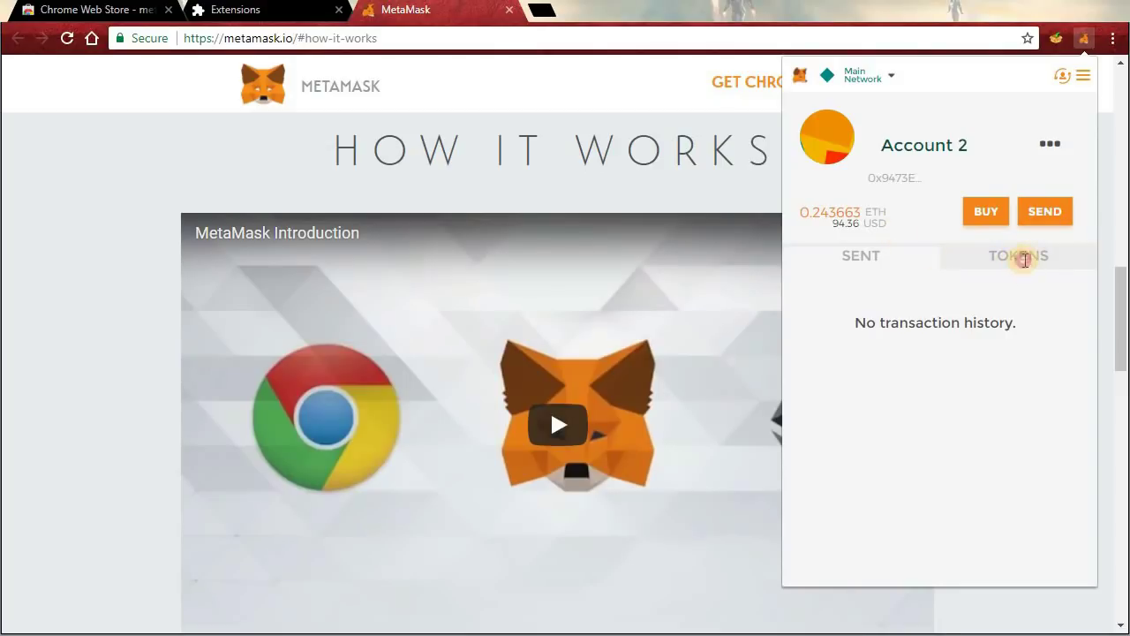
left_click(1039, 318)
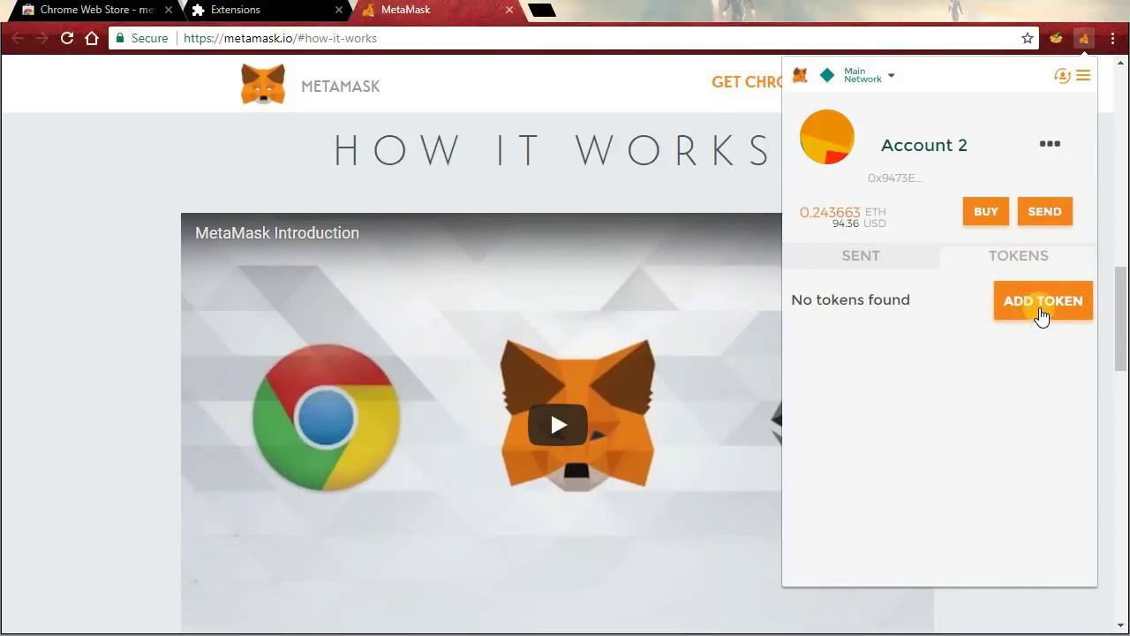
left_click(1039, 316)
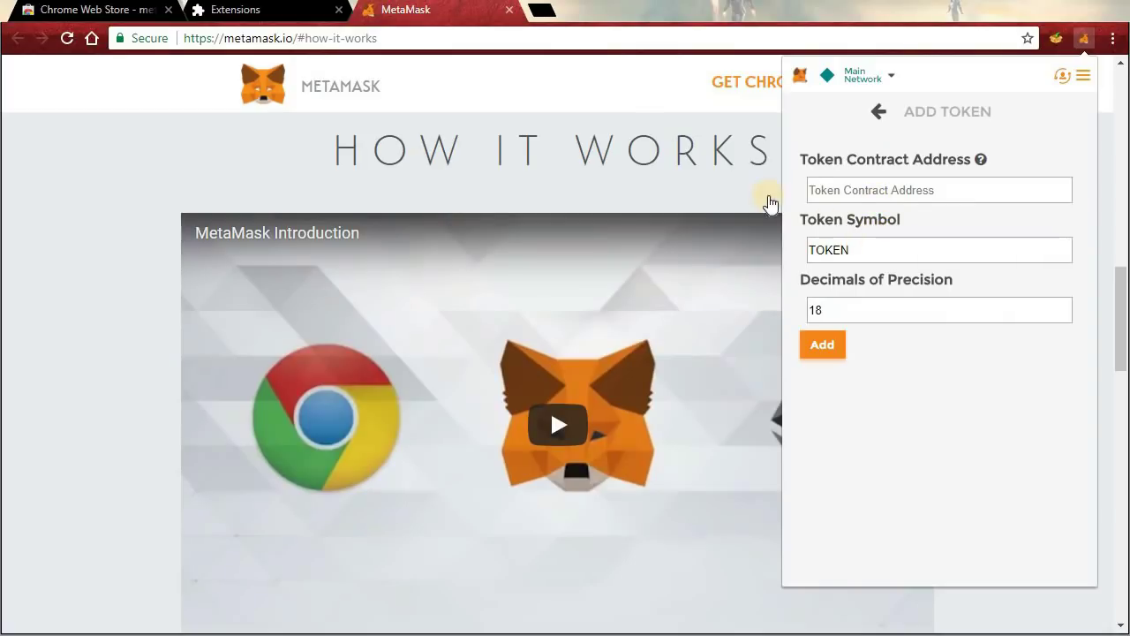
left_click(547, 18)
Look up the imported account's address on etherscan.io.
type("ether")
key("Return")
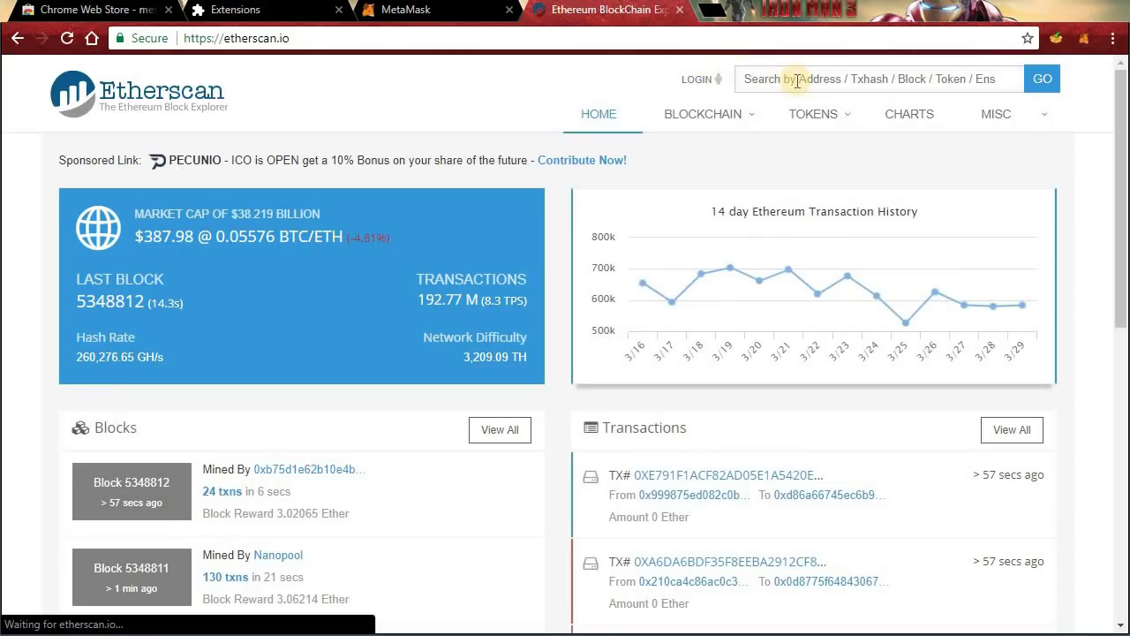
left_click(789, 78)
type("0x9473EE0100a9f7DC7F957f2F7BfC98bB01FD0176")
left_click(1045, 80)
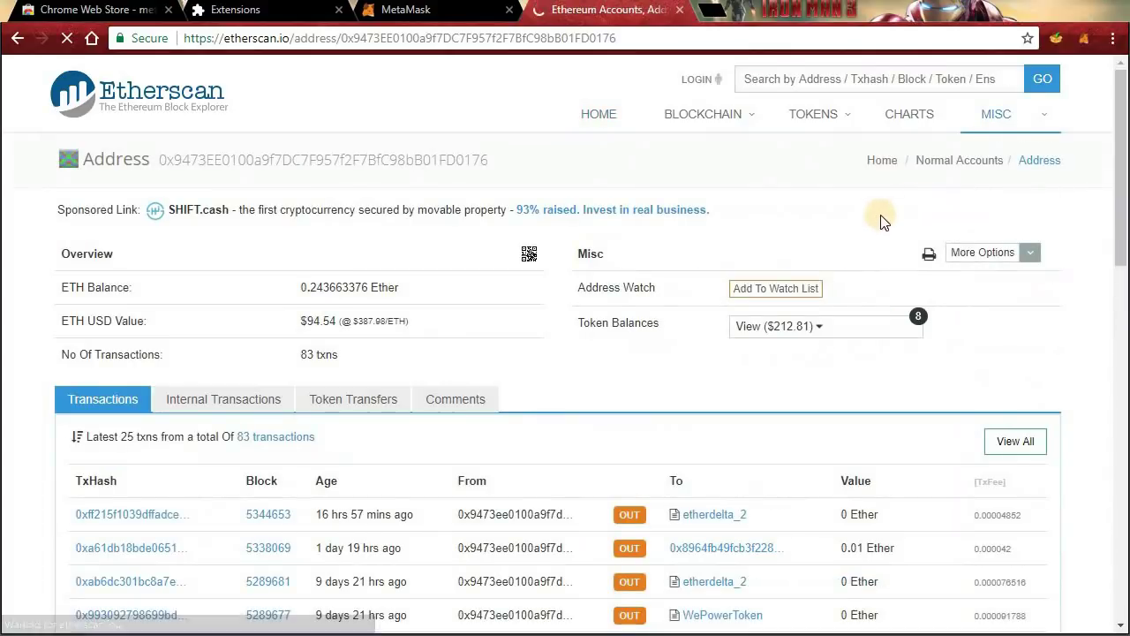
Open the account's WePower (WPR) token page and copy its ERC20 contract address.
left_click(832, 334)
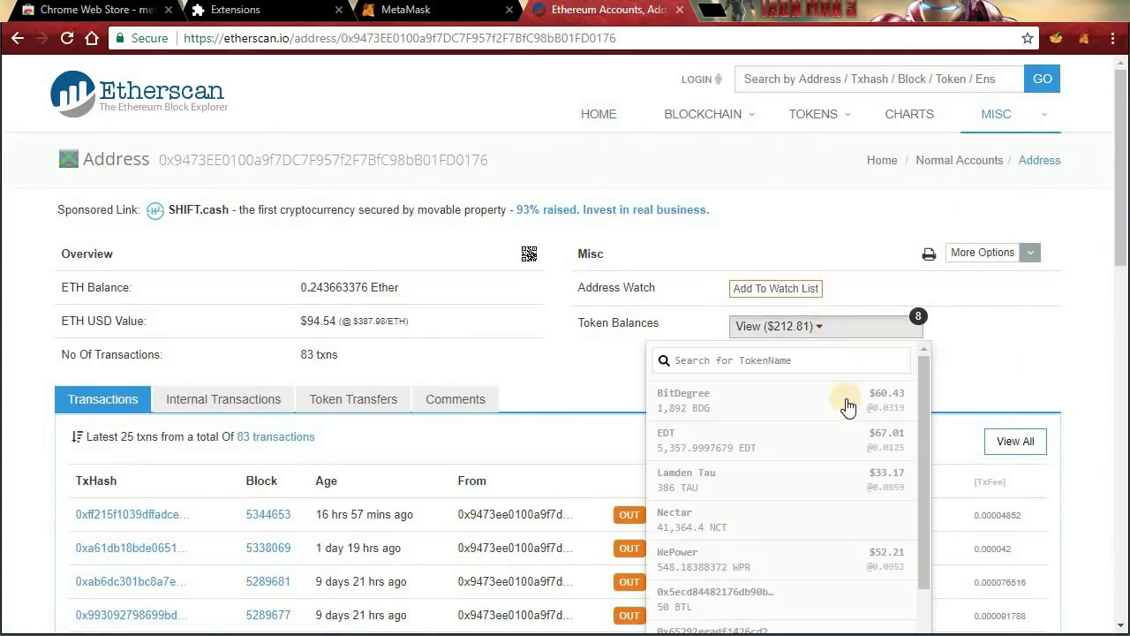
scroll(846, 409, "down", 1)
scroll(843, 414, "up", 2)
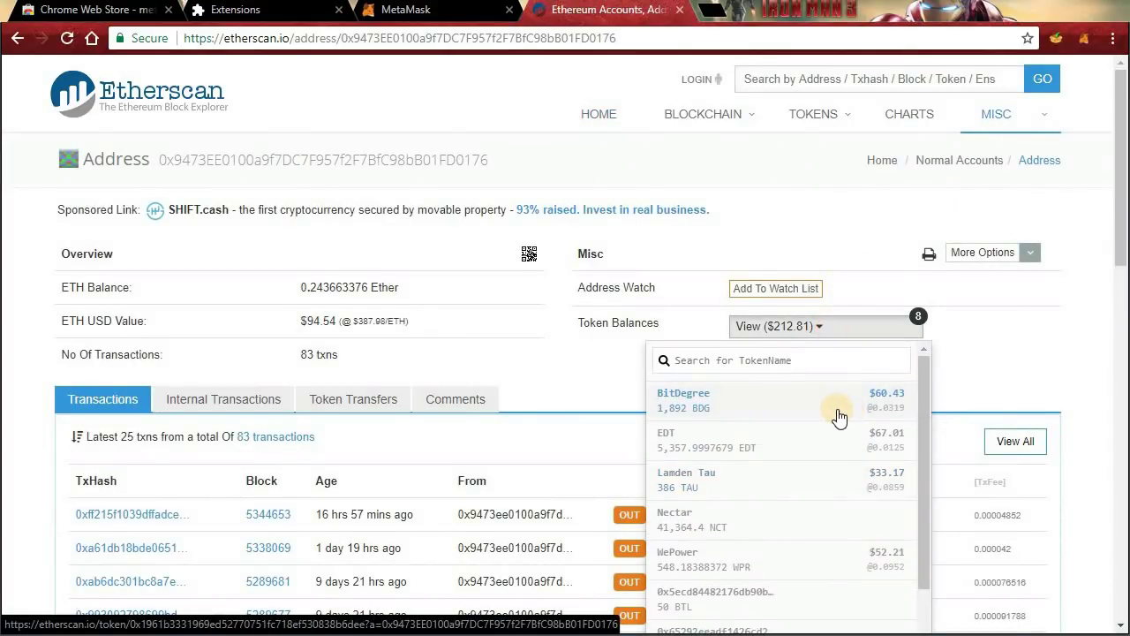
scroll(834, 446, "down", 2)
left_click(829, 477)
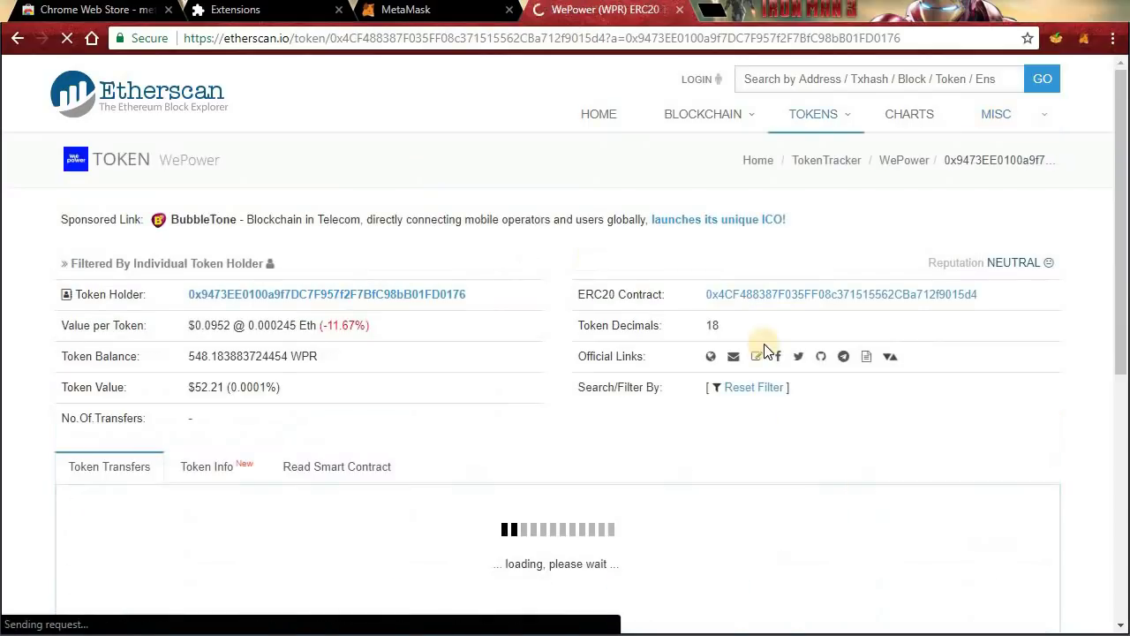
left_click_drag(991, 298, 706, 297)
key("ctrl+c")
right_click(691, 299)
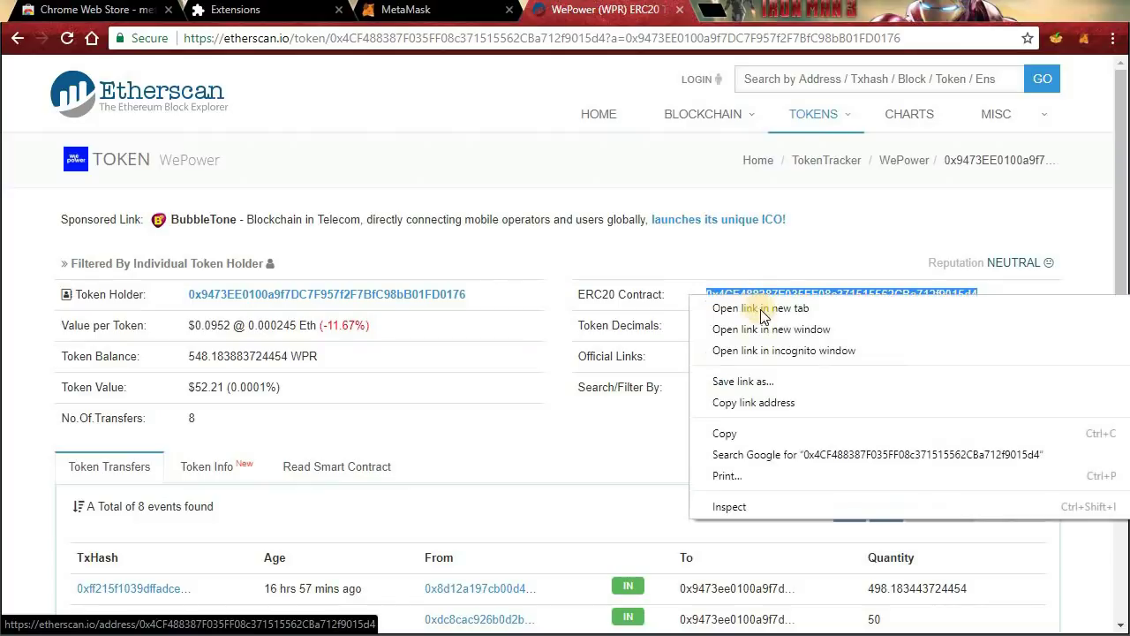
left_click(765, 431)
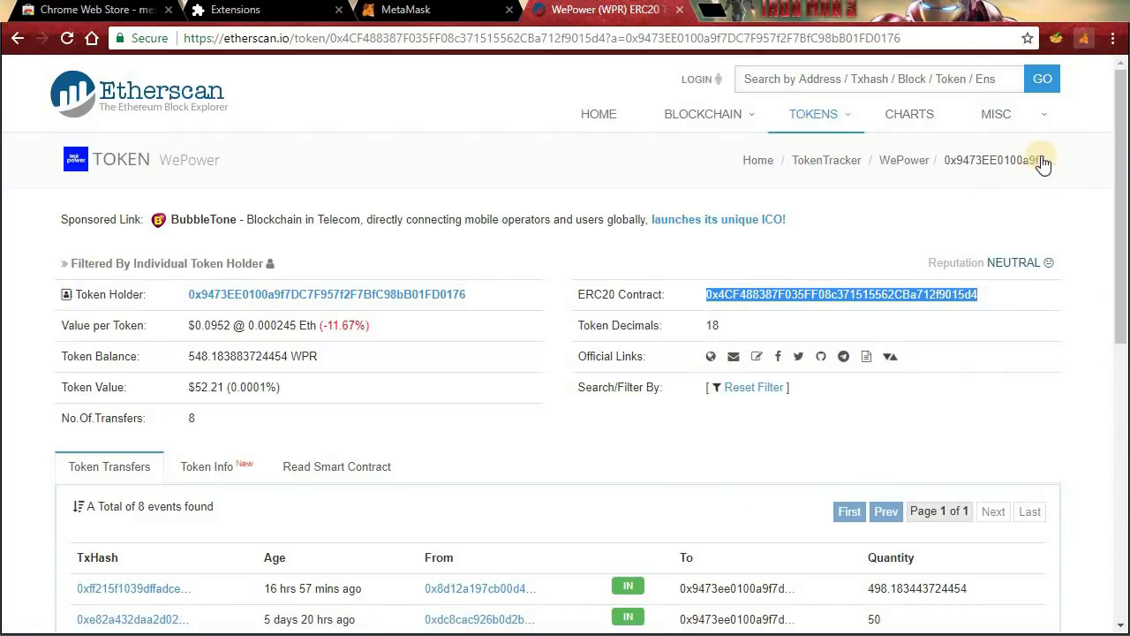
left_click(1084, 38)
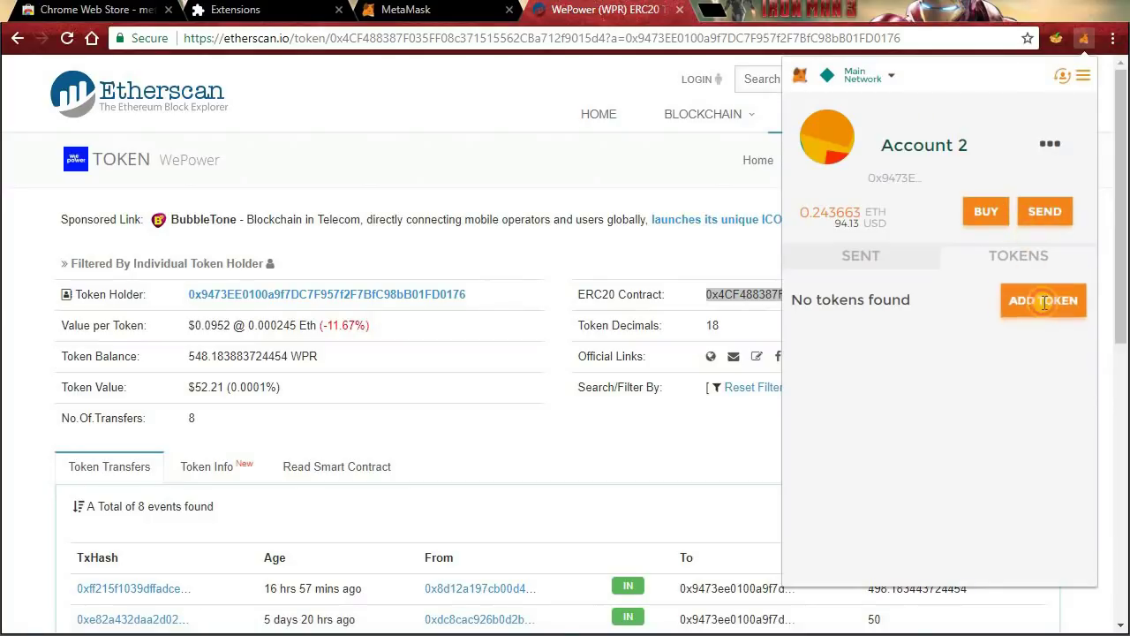
Paste the WPR contract address into Add Token, accept the WPR/18 auto-fill, and add it.
left_click(1044, 302)
right_click(843, 190)
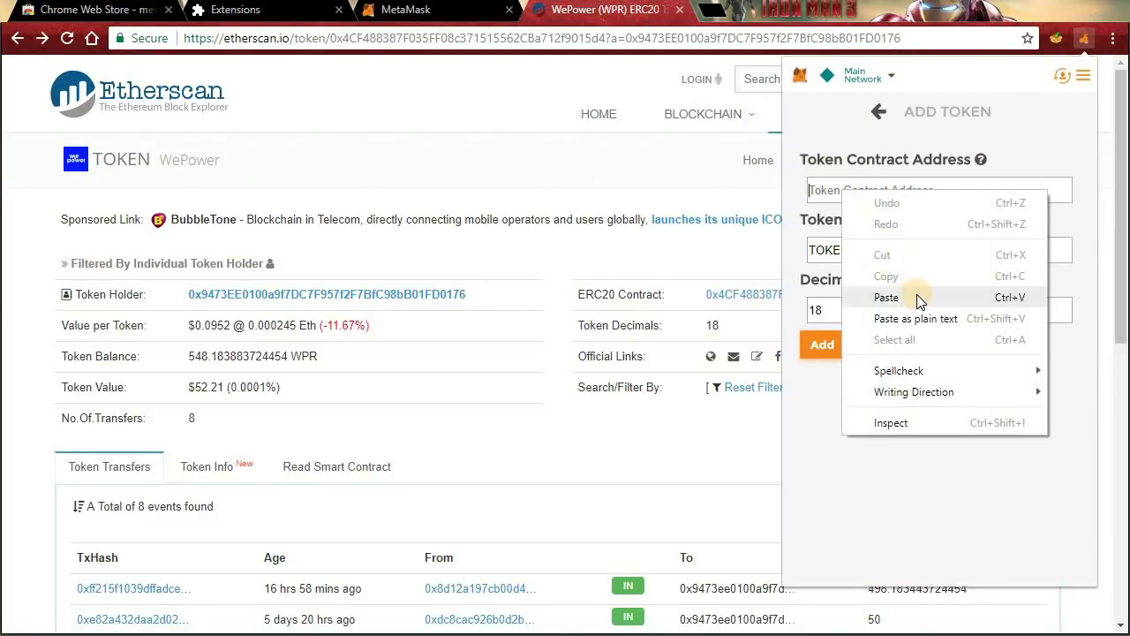
left_click(885, 297)
left_click_drag(869, 248, 795, 253)
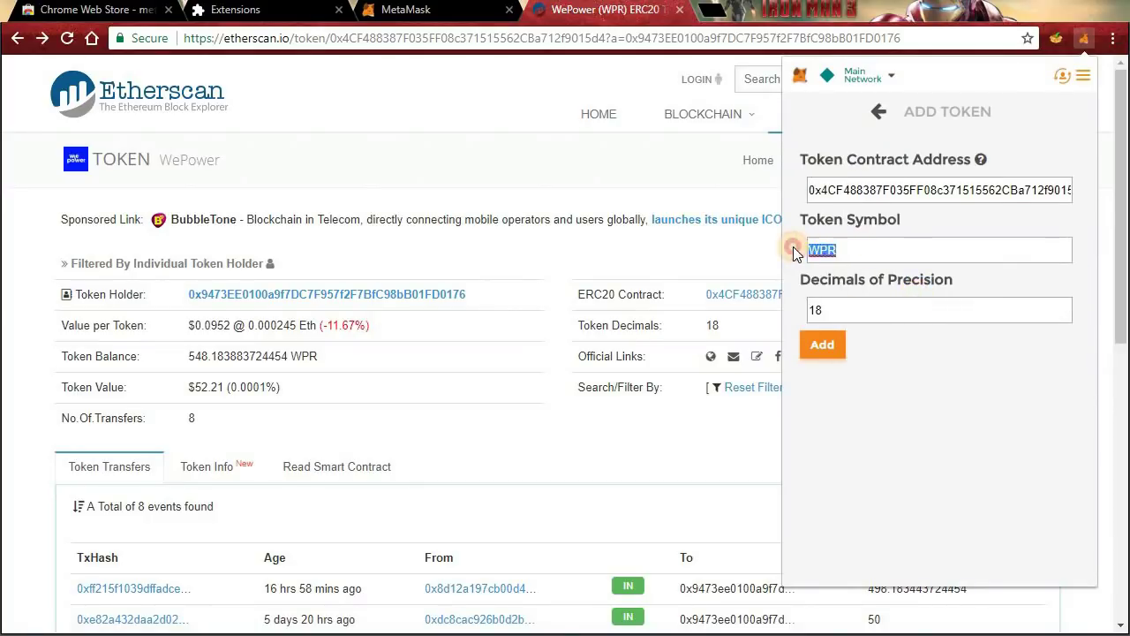
left_click(824, 349)
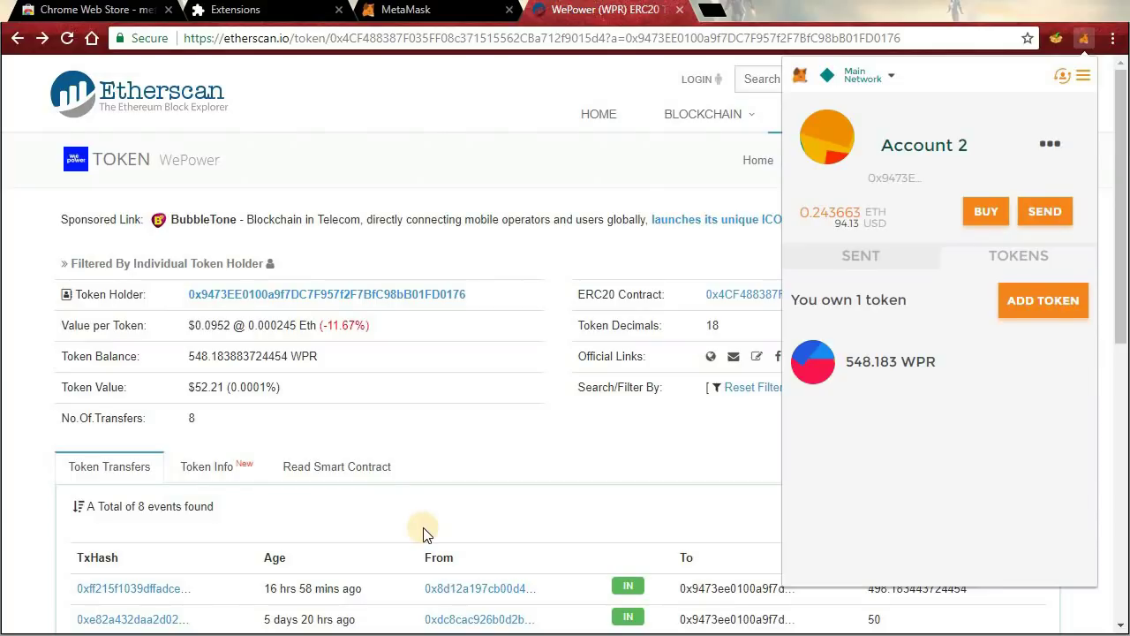
left_click(711, 10)
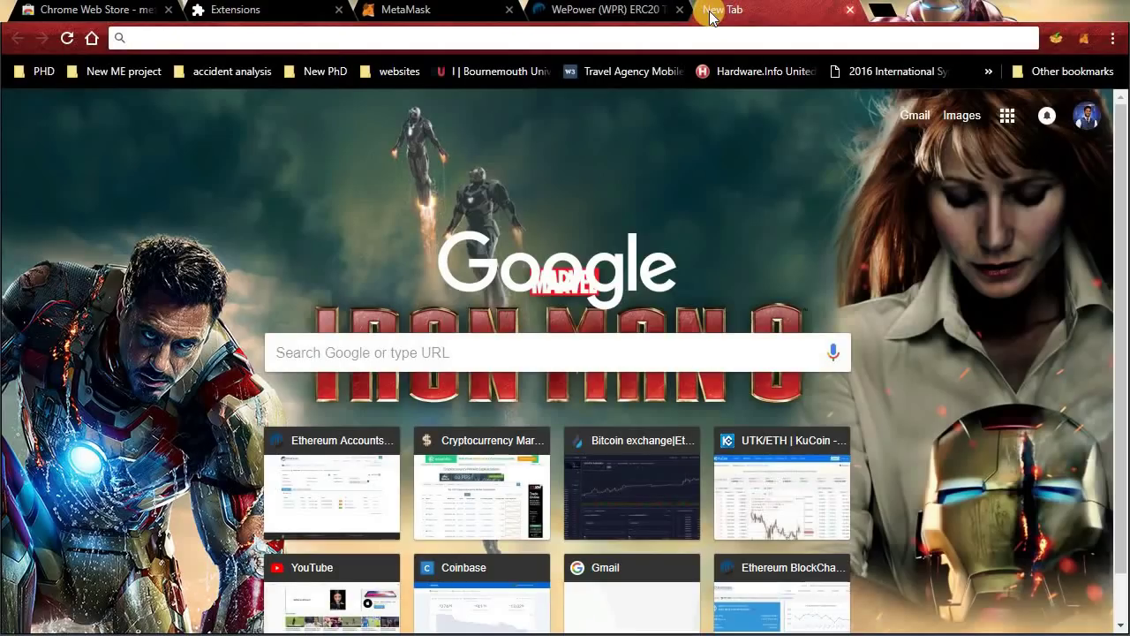
Load ddex.io, go to the EOS-ETH Trade page, and check the connected MetaMask address.
type("ddex.io")
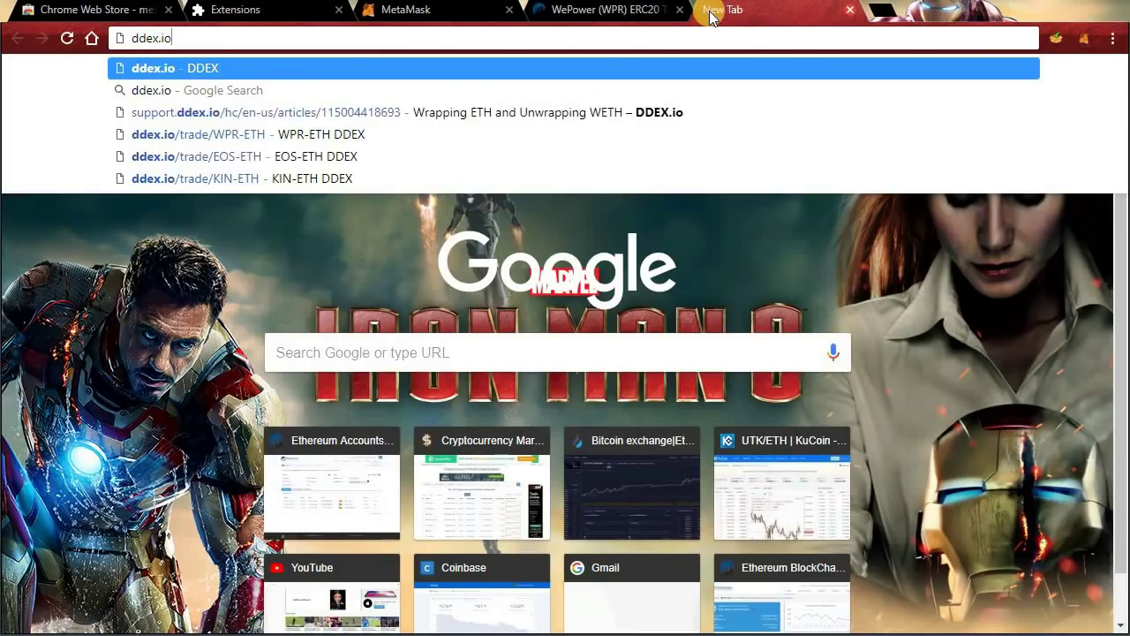
key("Return")
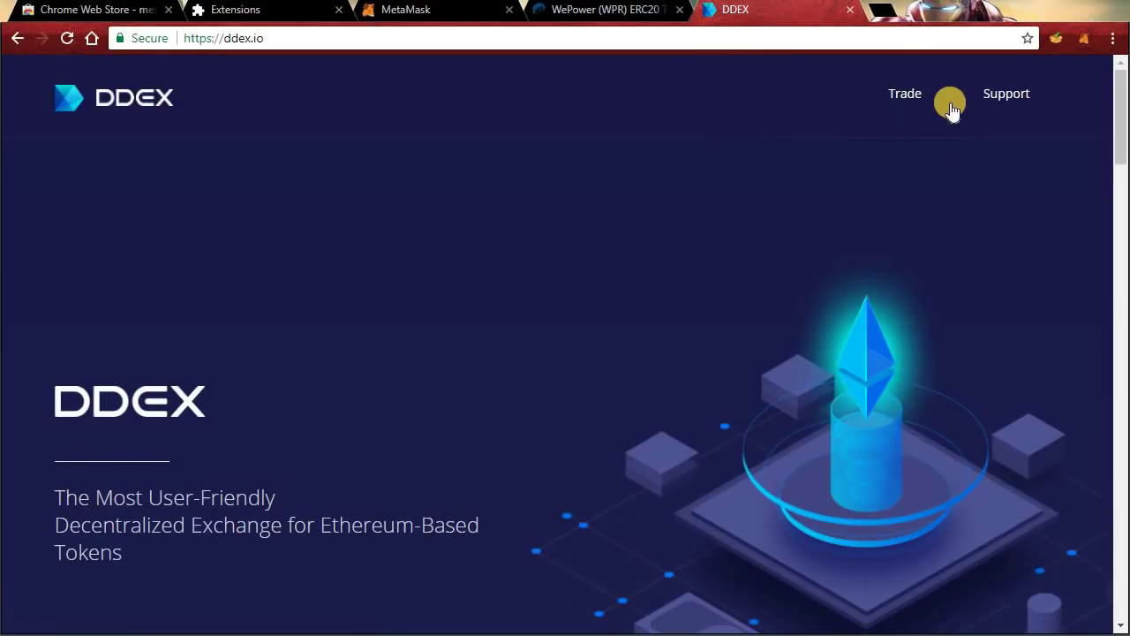
left_click(910, 94)
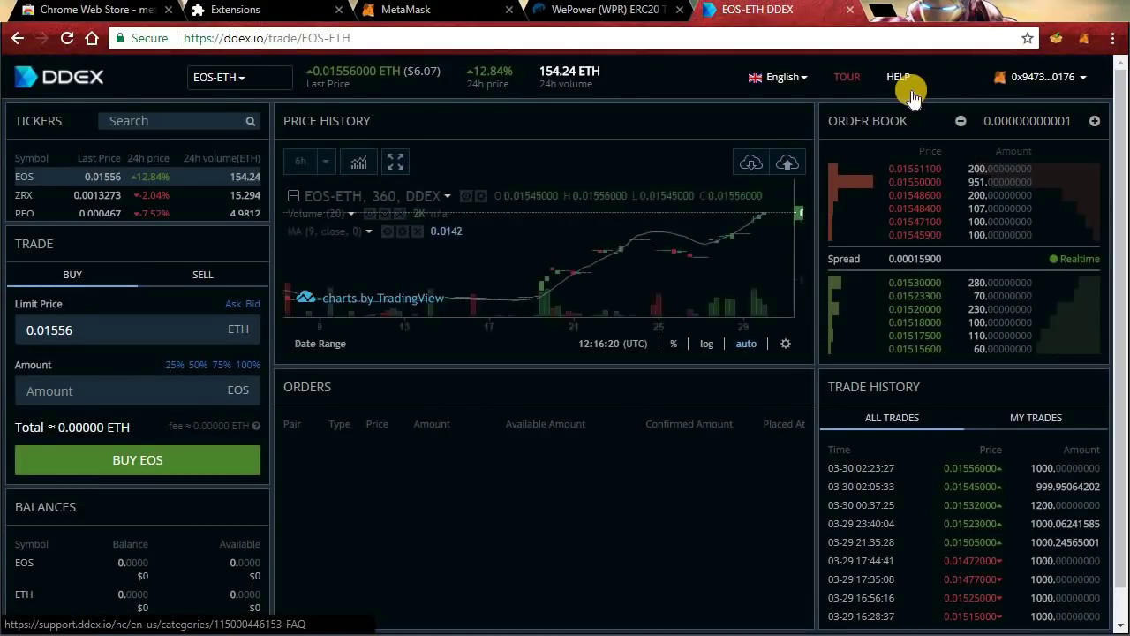
left_click(1059, 78)
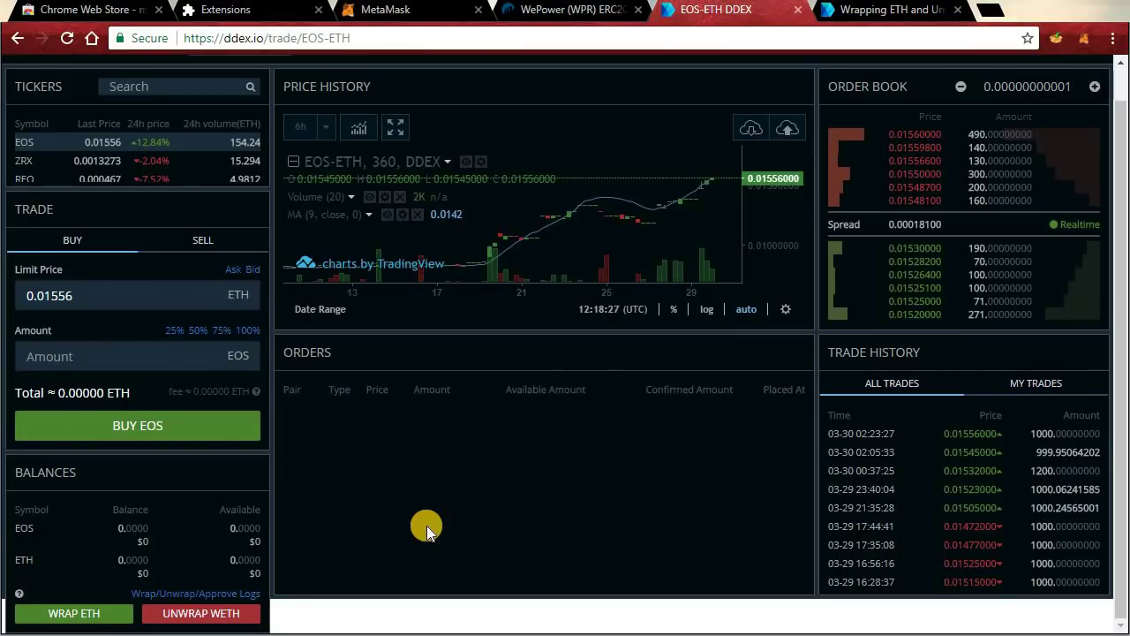
Request wrapping about 0.0111 ETH into WETH, sending it to MetaMask for confirmation.
left_click(89, 611)
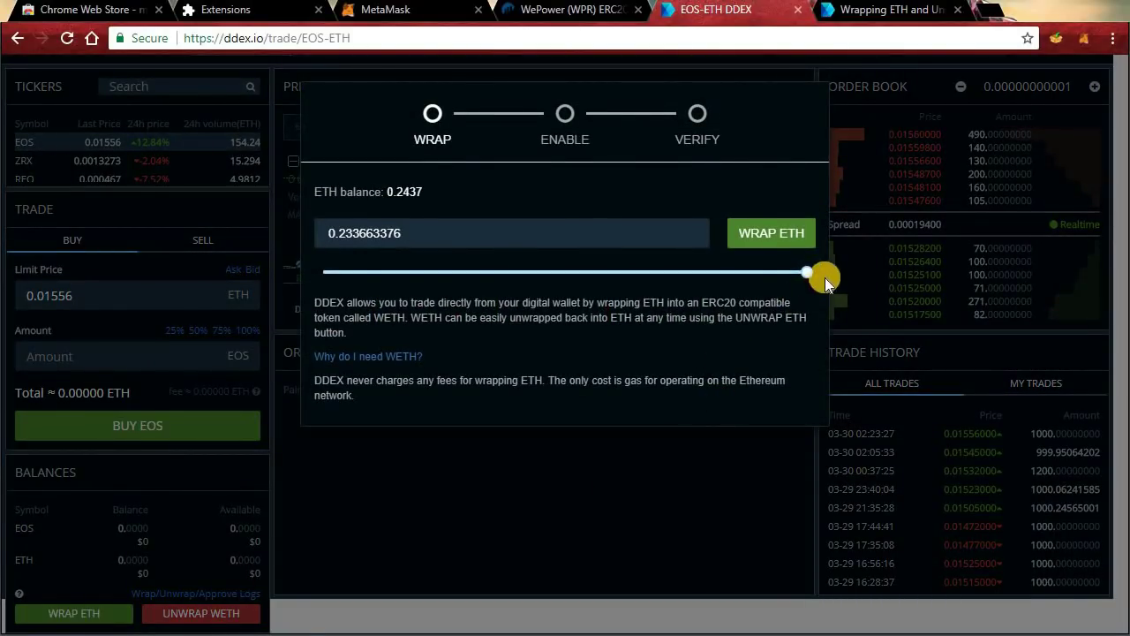
left_click_drag(806, 266, 341, 278)
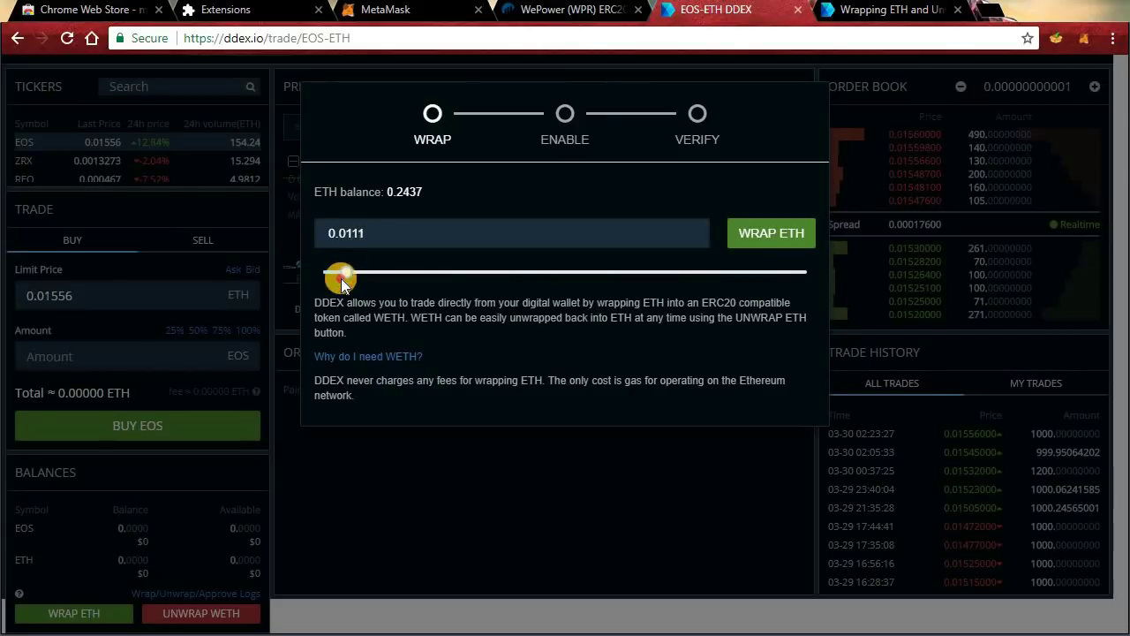
left_click(781, 234)
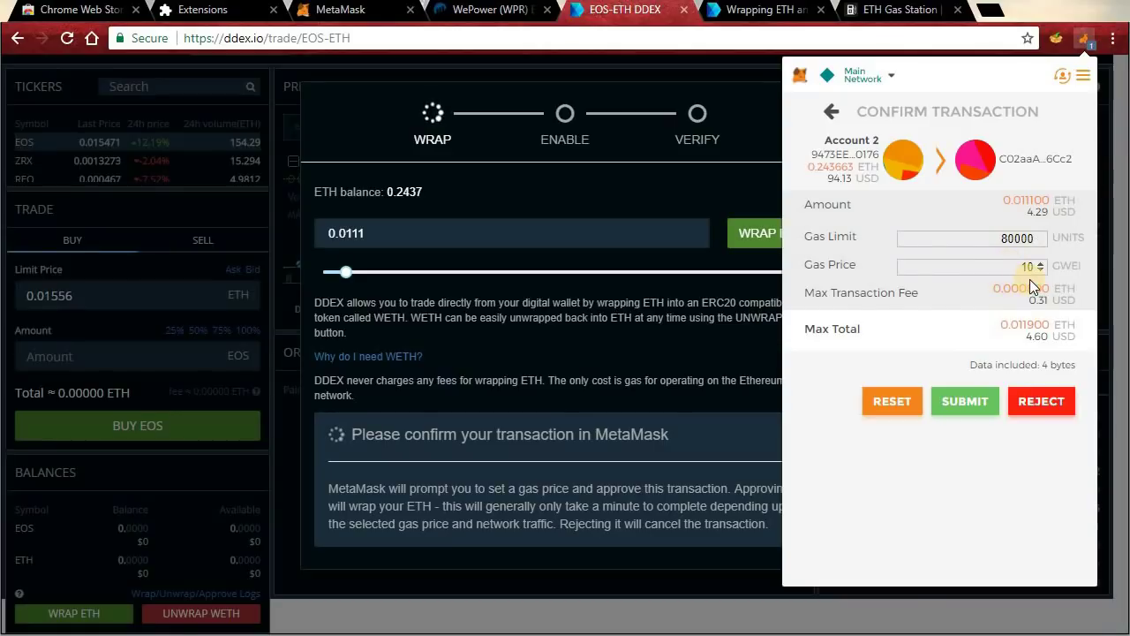
left_click(901, 10)
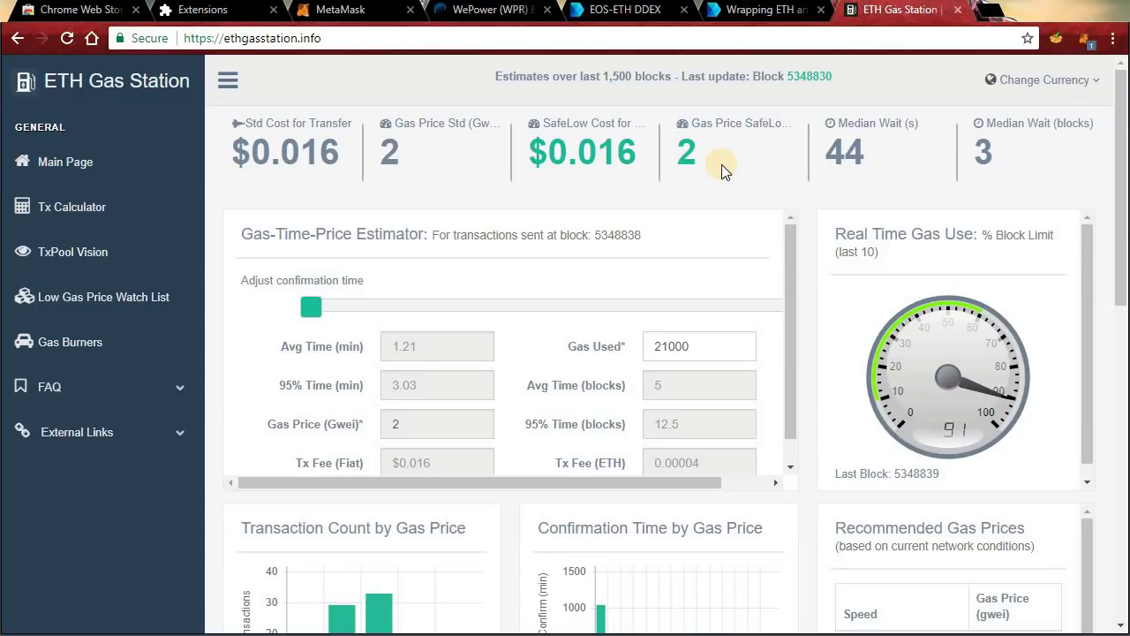
double_click(687, 154)
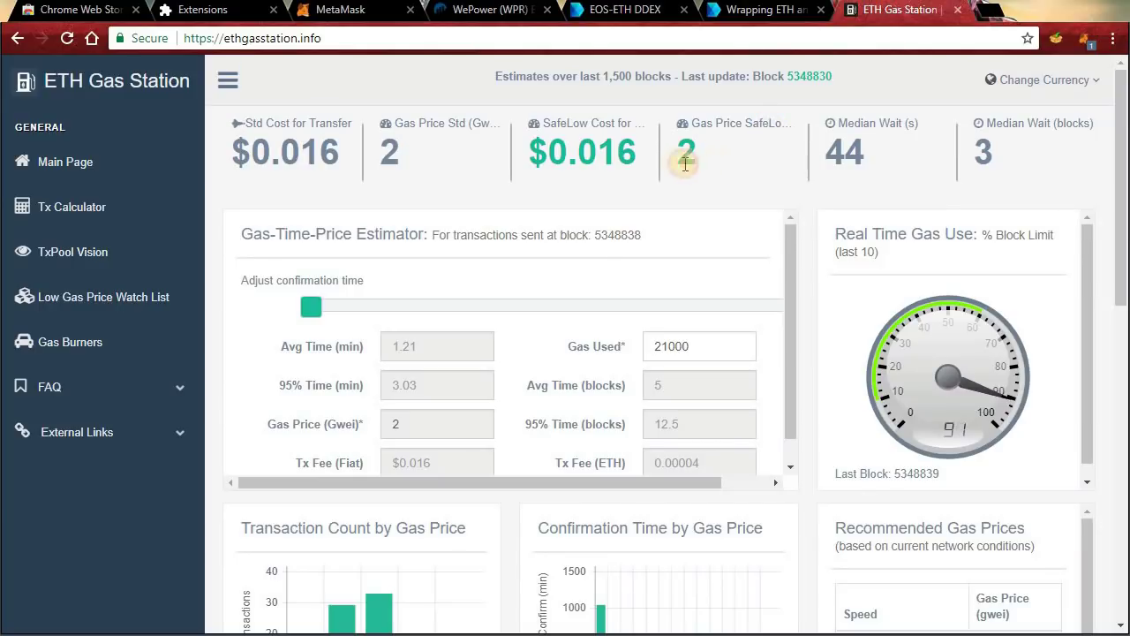
left_click(707, 346)
double_click(648, 354)
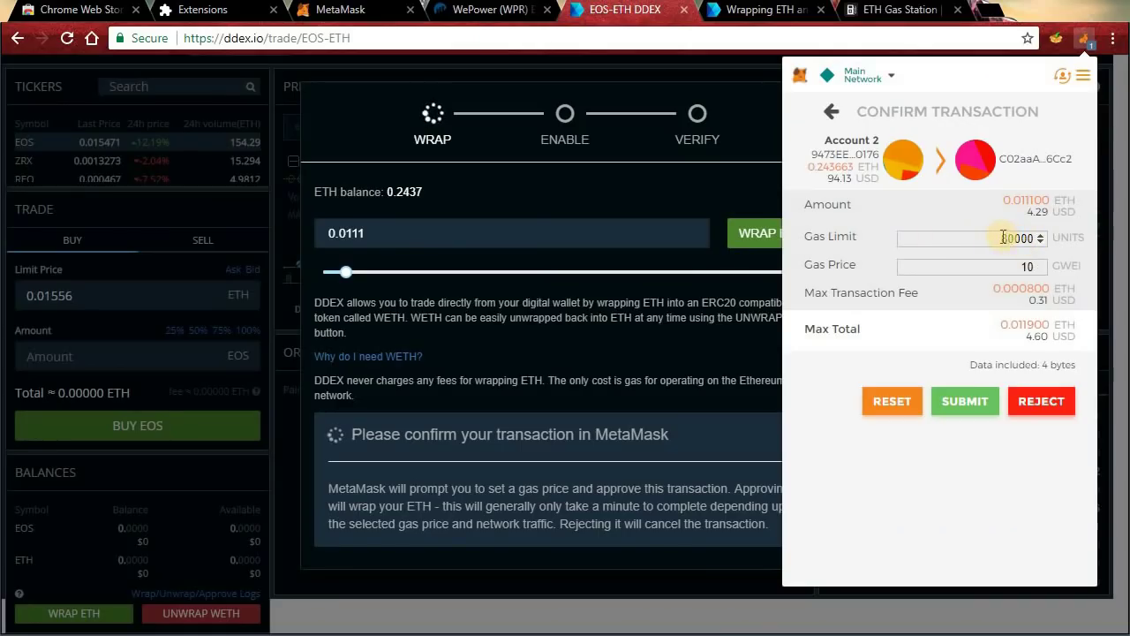
Change the wrap's gas limit from 80000 to 21000 and gas price to 2 gwei, then submit.
left_click_drag(1003, 238, 1095, 235)
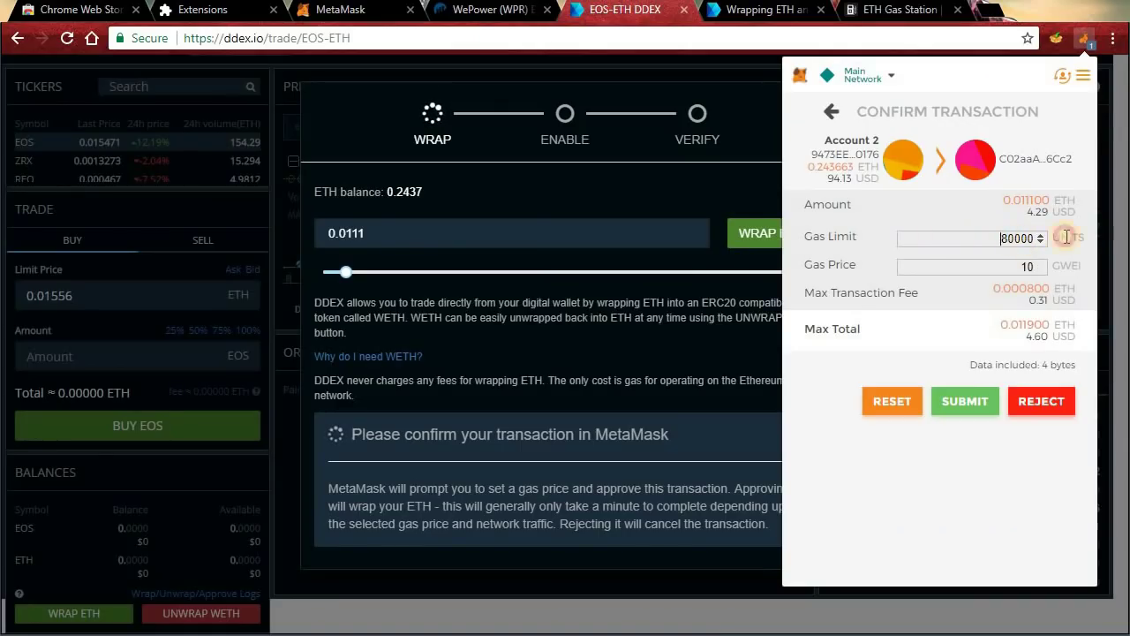
type("21")
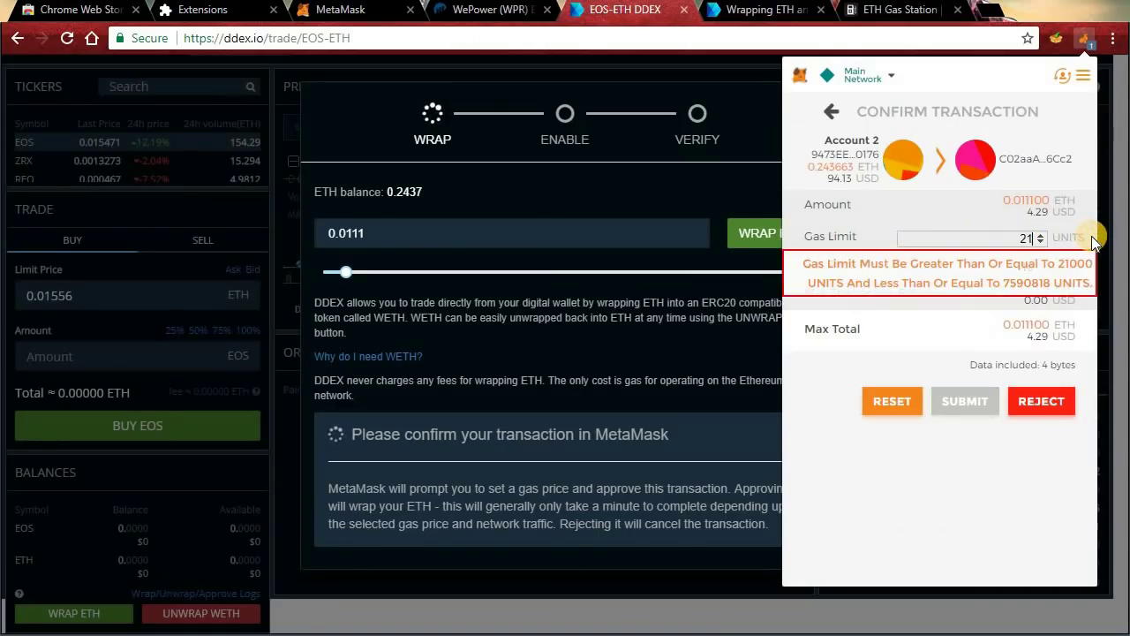
type("000")
key("Tab")
type("2")
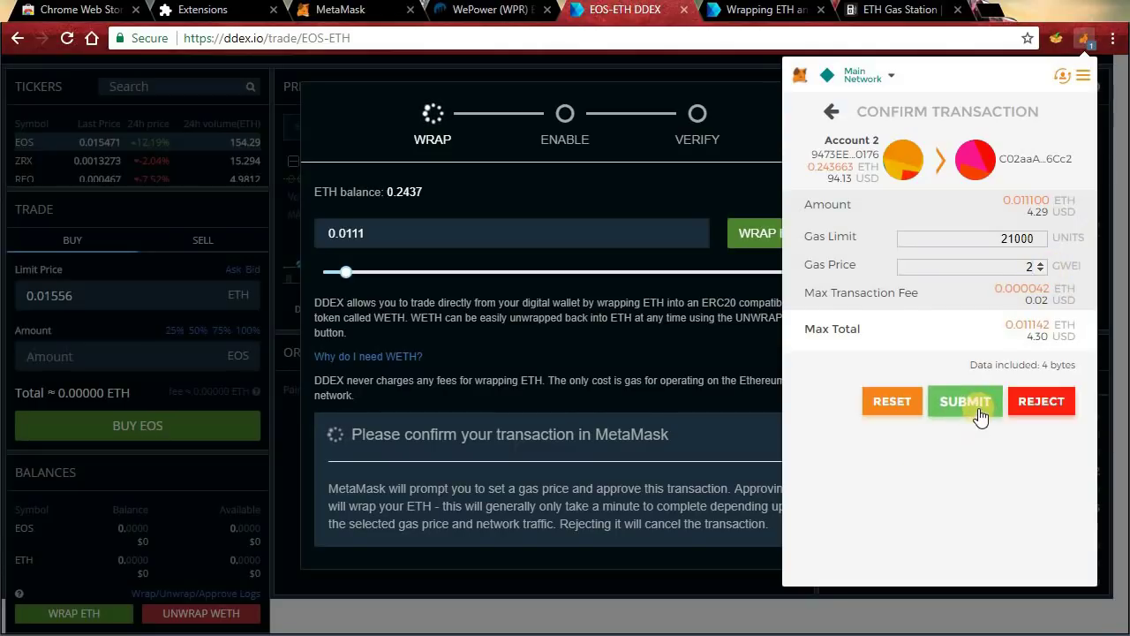
left_click(981, 406)
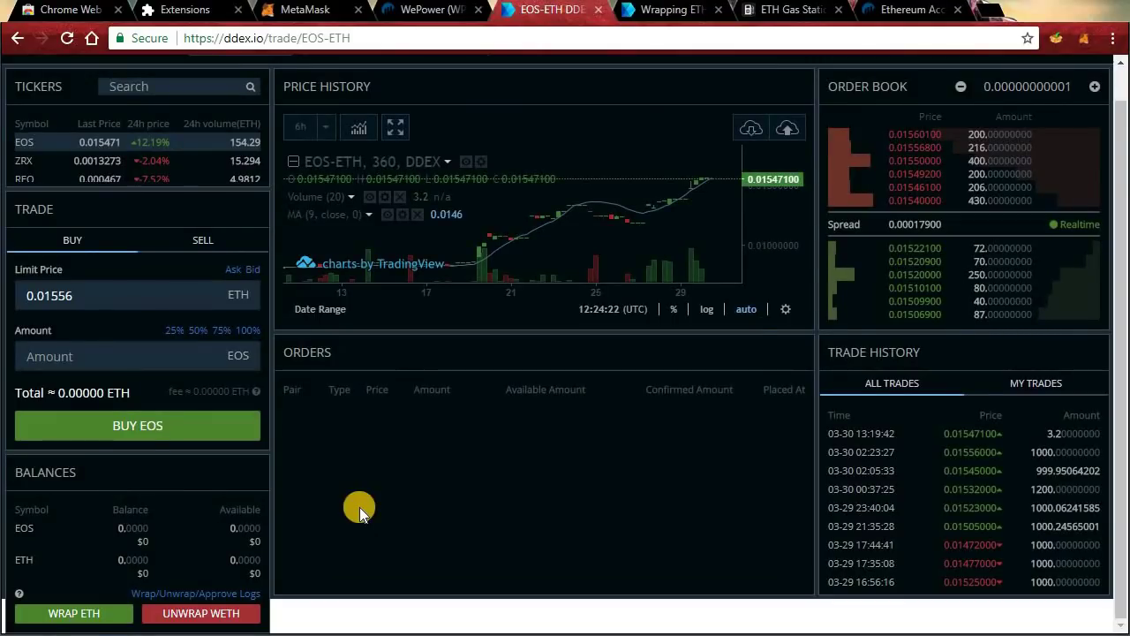
Search the tickers for WPR and open the WPR-ETH market.
left_click_drag(165, 567, 111, 558)
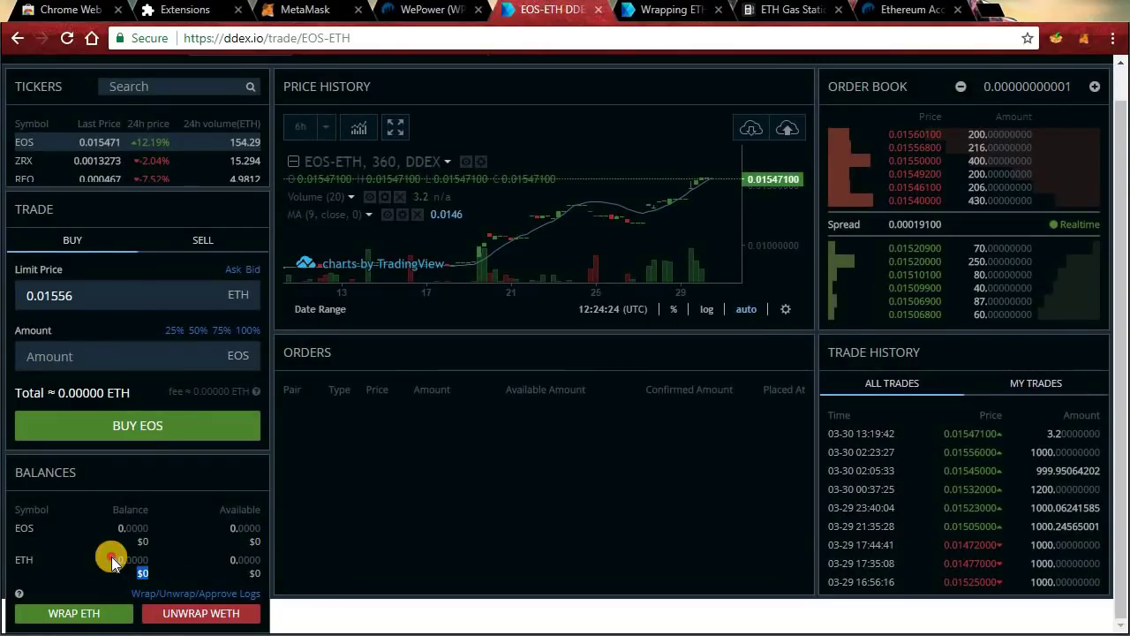
left_click(178, 549)
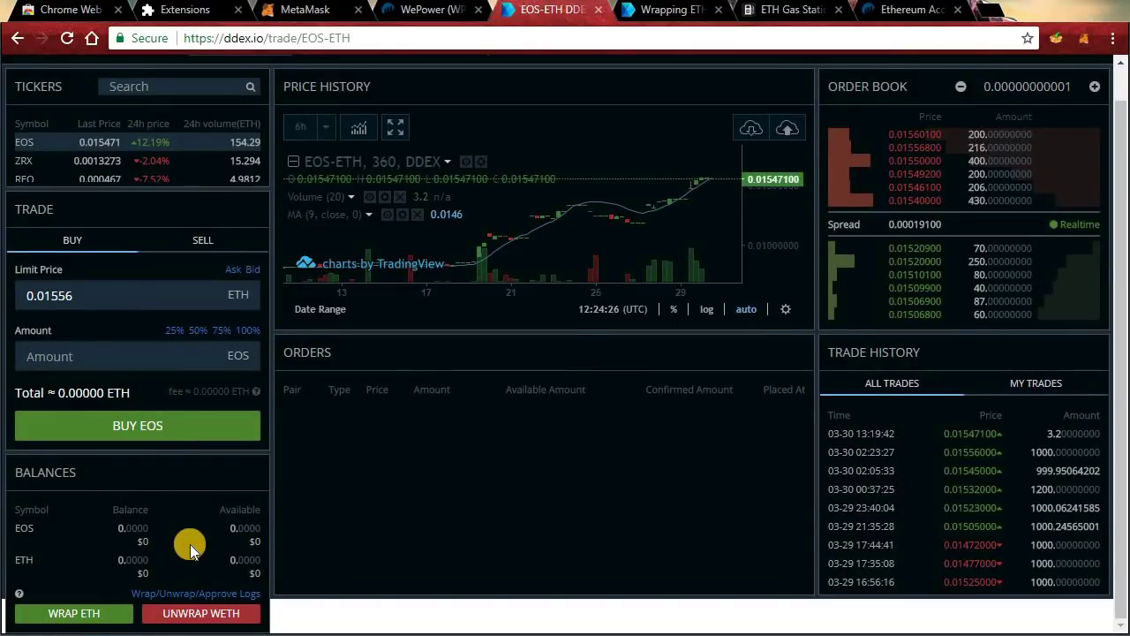
left_click(158, 84)
type("WPR")
left_click(111, 146)
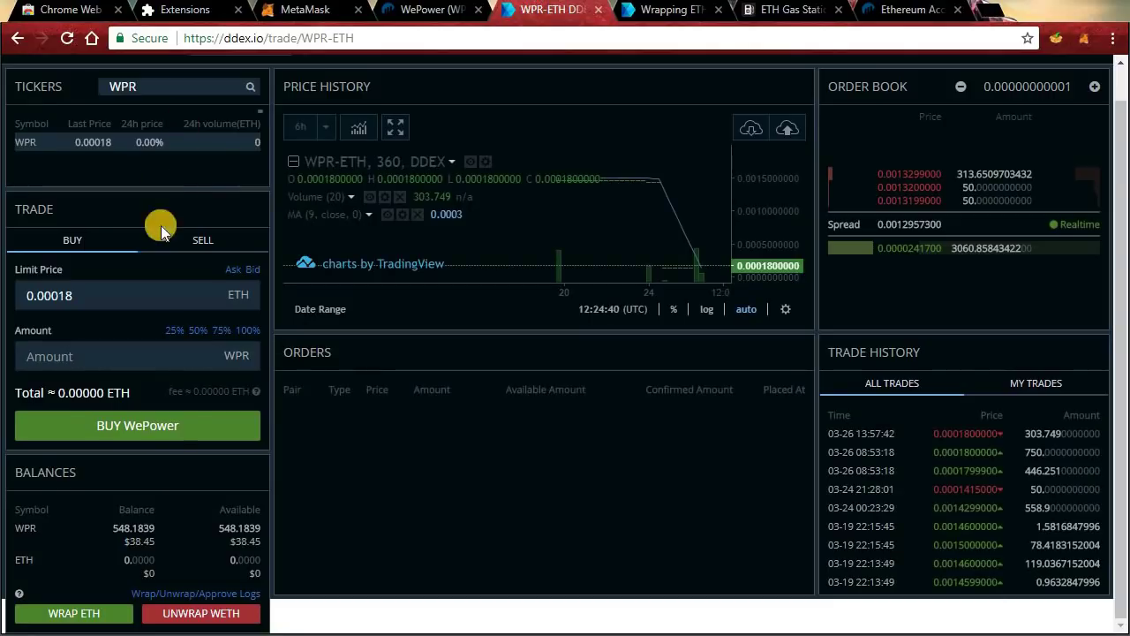
Note the 548.1839 WPR balance and switch the trade form to SELL.
left_click_drag(155, 536, 106, 519)
left_click(159, 540)
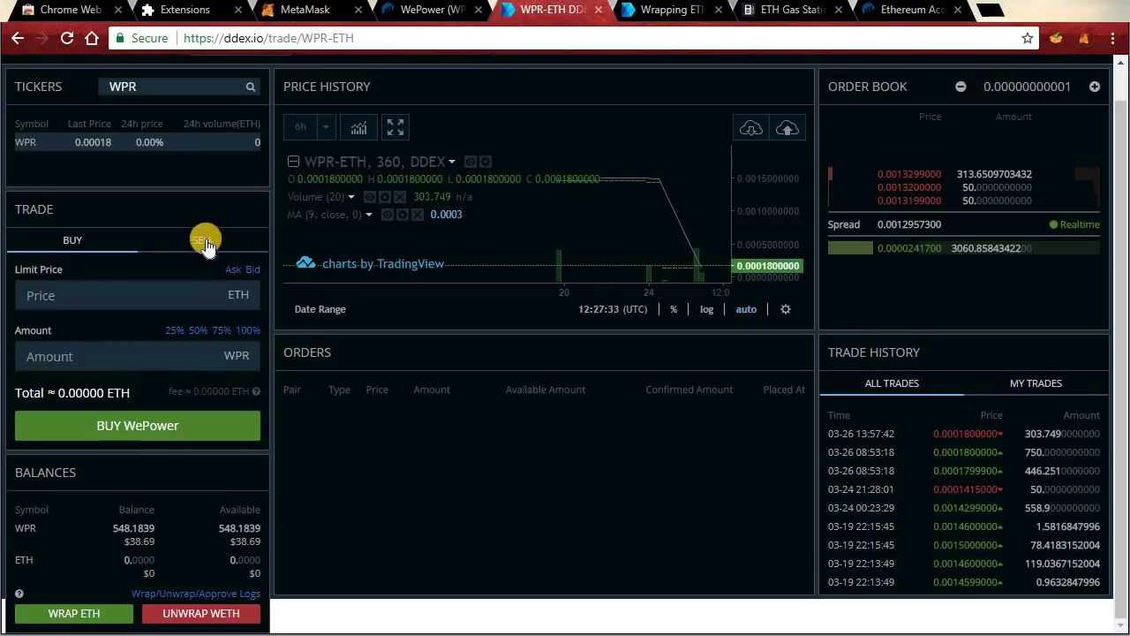
left_click(210, 241)
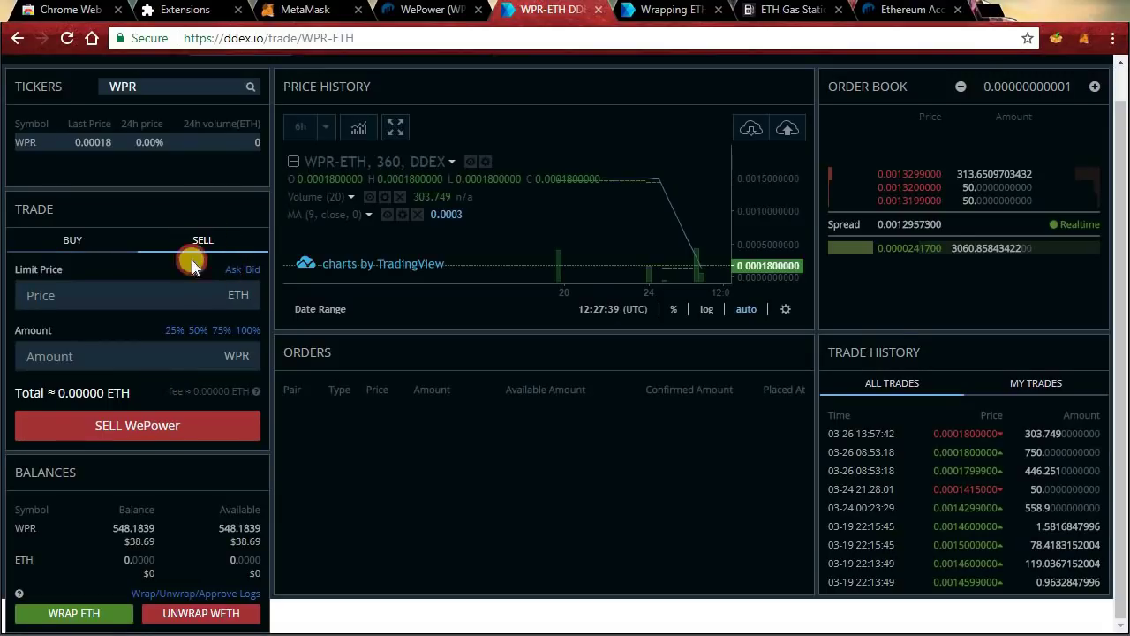
Enter a 0.0014 ETH limit price and 50 WPR amount, and submit the sell order.
left_click(114, 293)
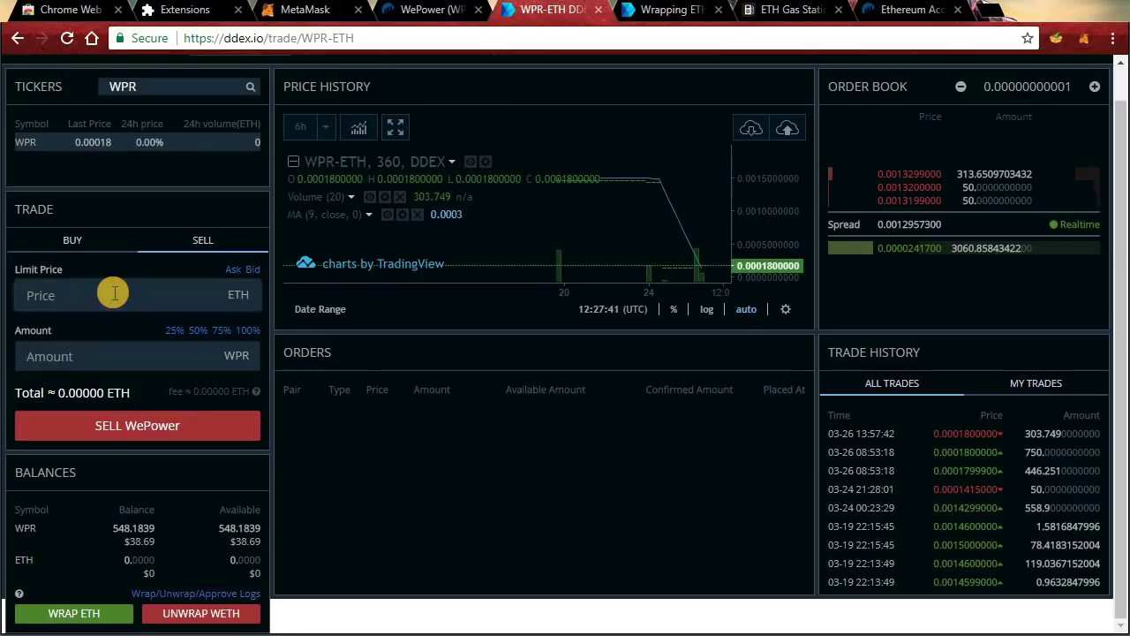
type("0")
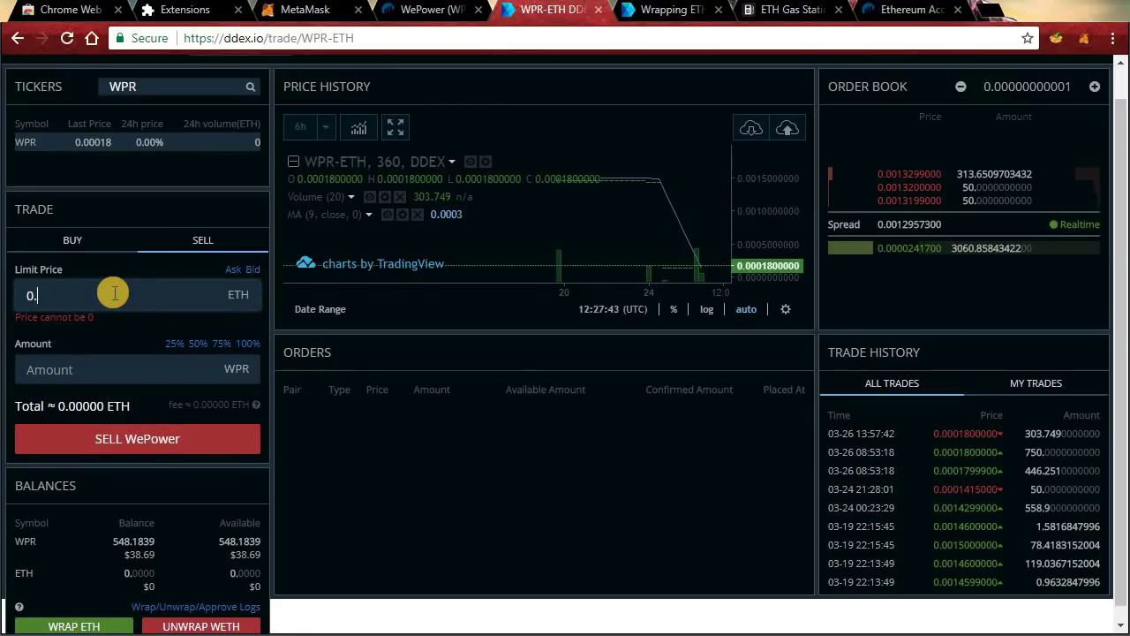
type(".0014")
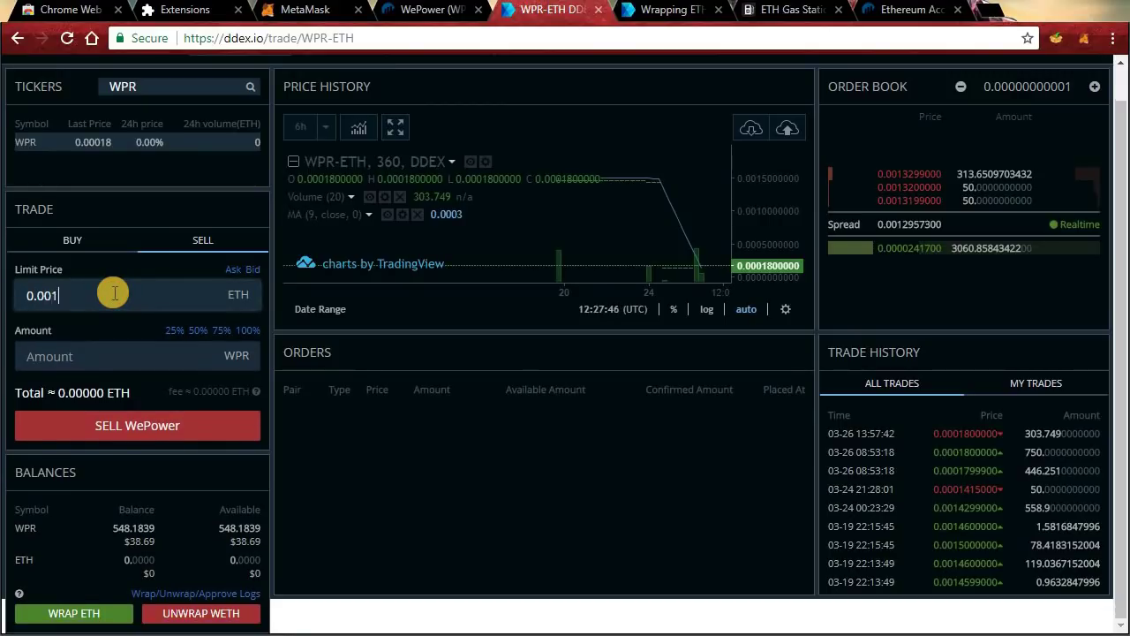
left_click(148, 350)
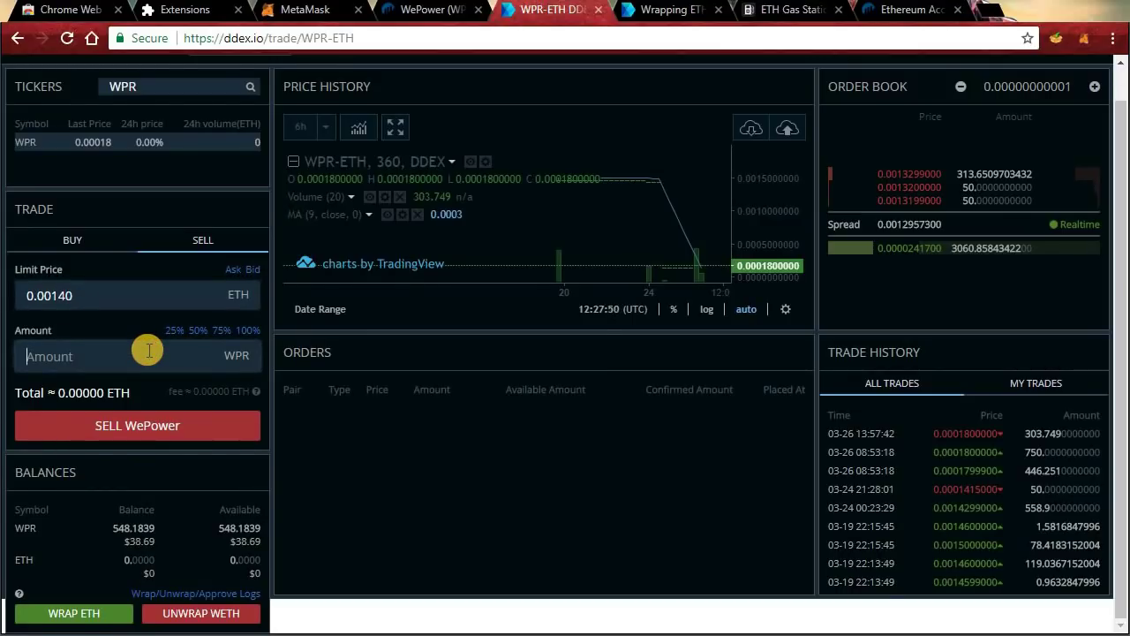
type("50")
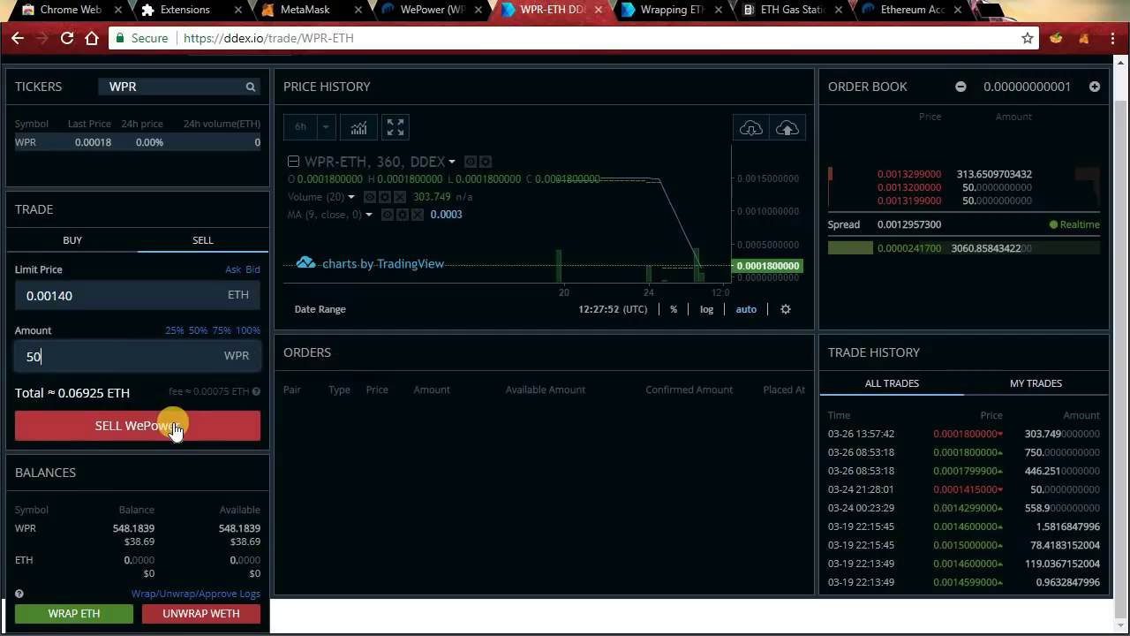
left_click(175, 428)
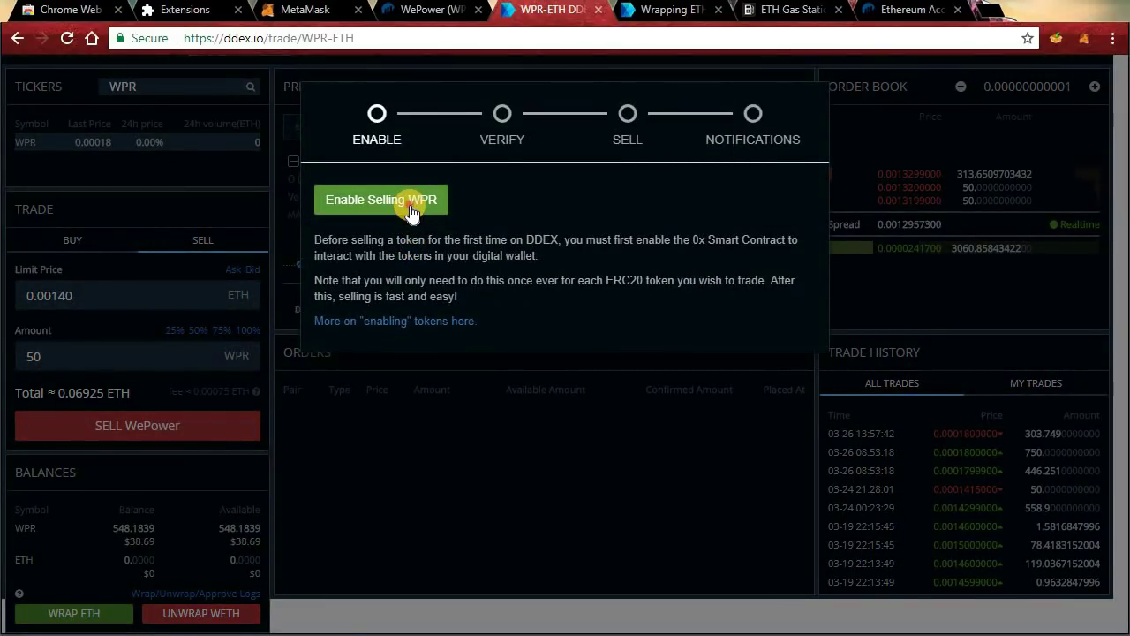
Start enabling WPR at 24000 gas limit and 2 gwei, then close both dialogs unsubmitted.
left_click(411, 210)
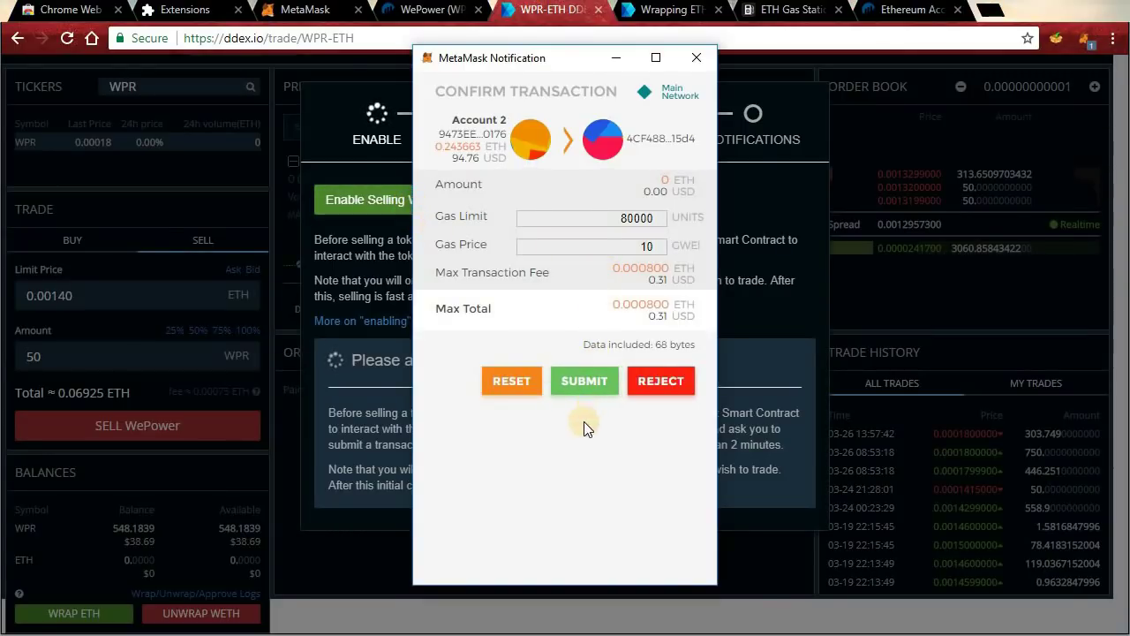
left_click_drag(611, 217, 656, 218)
type("2")
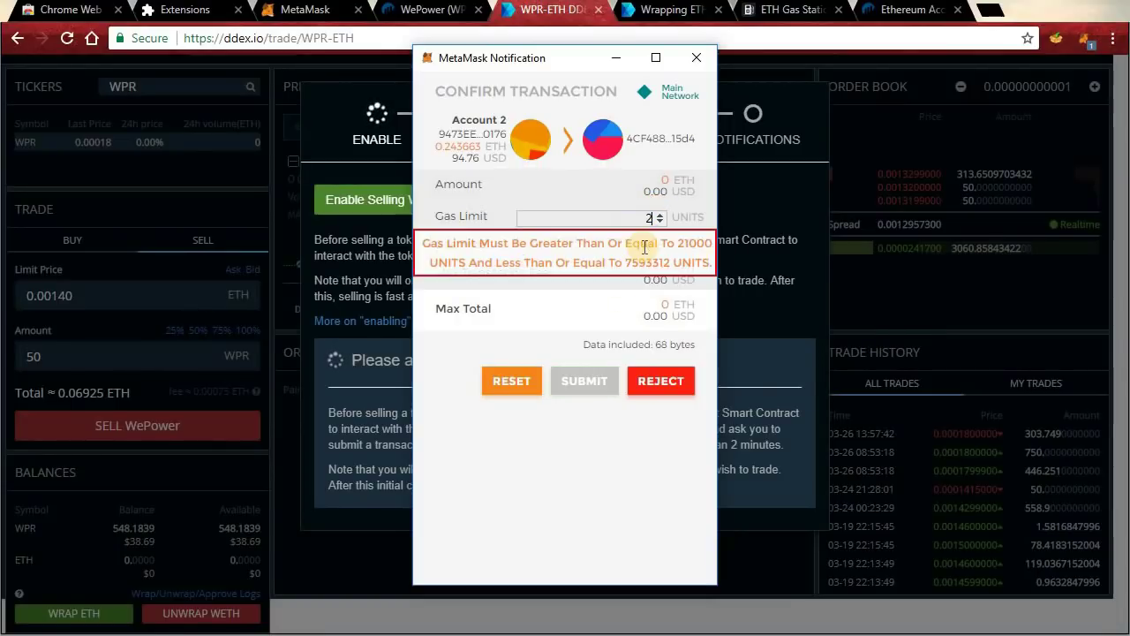
type("4000")
left_click(658, 246)
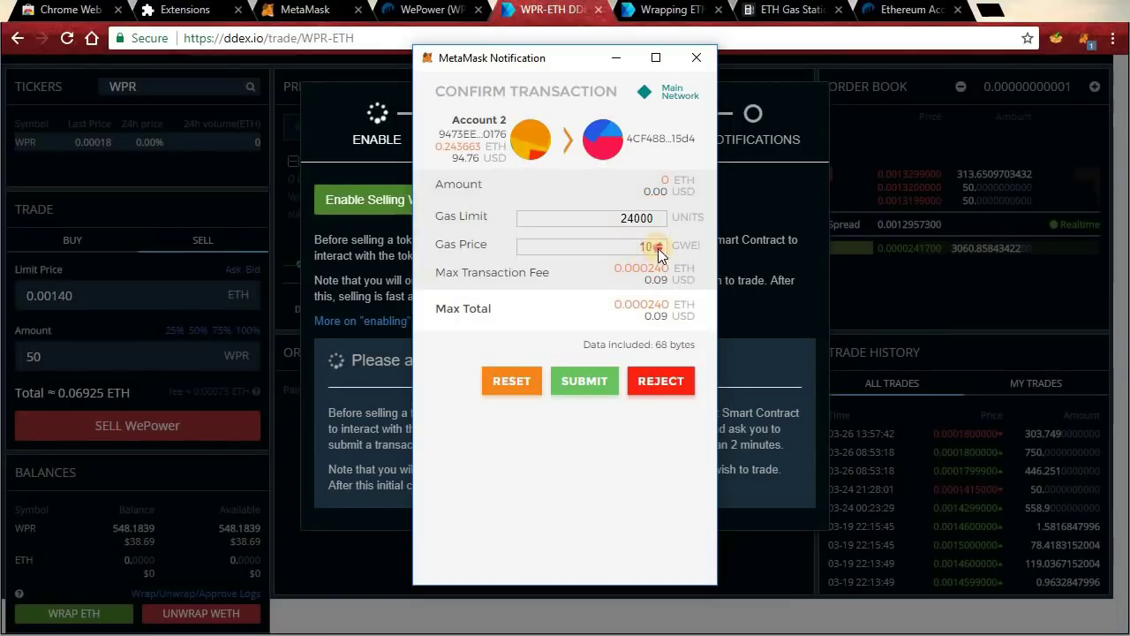
type("2")
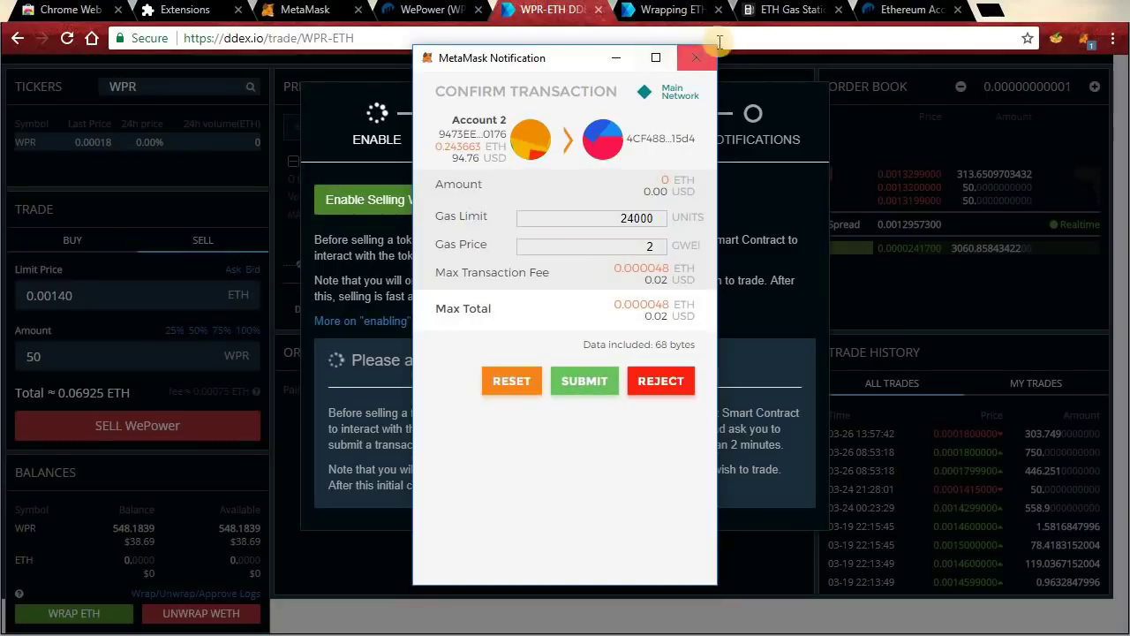
left_click(697, 58)
left_click(913, 291)
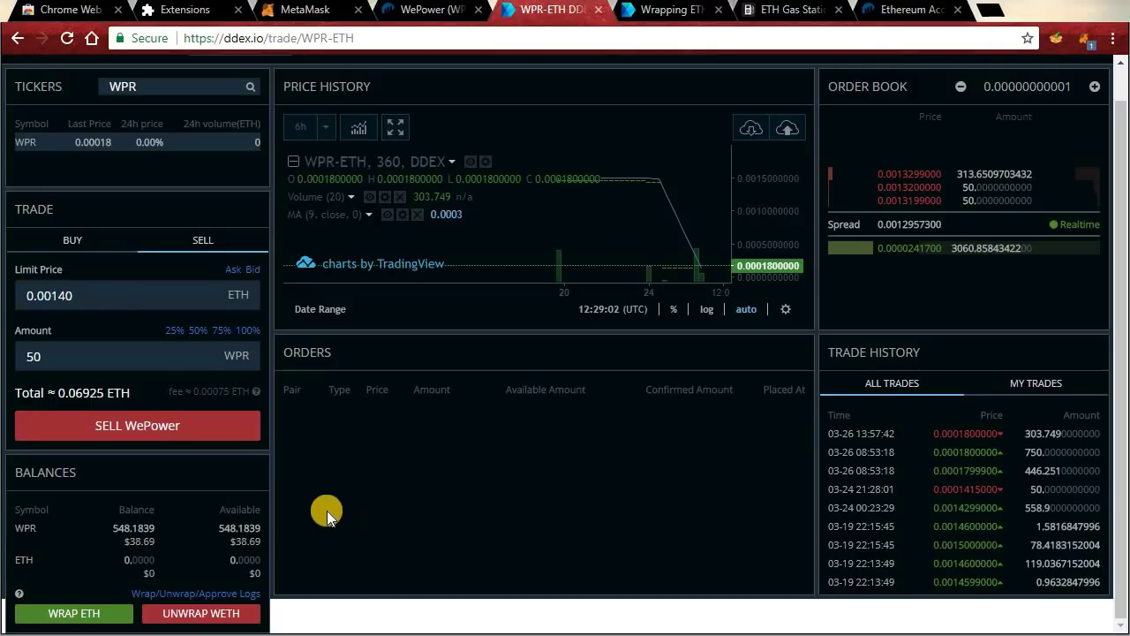
Submit a WePower buy order for 1000 WPR at a 0.00130 ETH limit price, about 1.30130 ETH total.
left_click(86, 248)
left_click(97, 296)
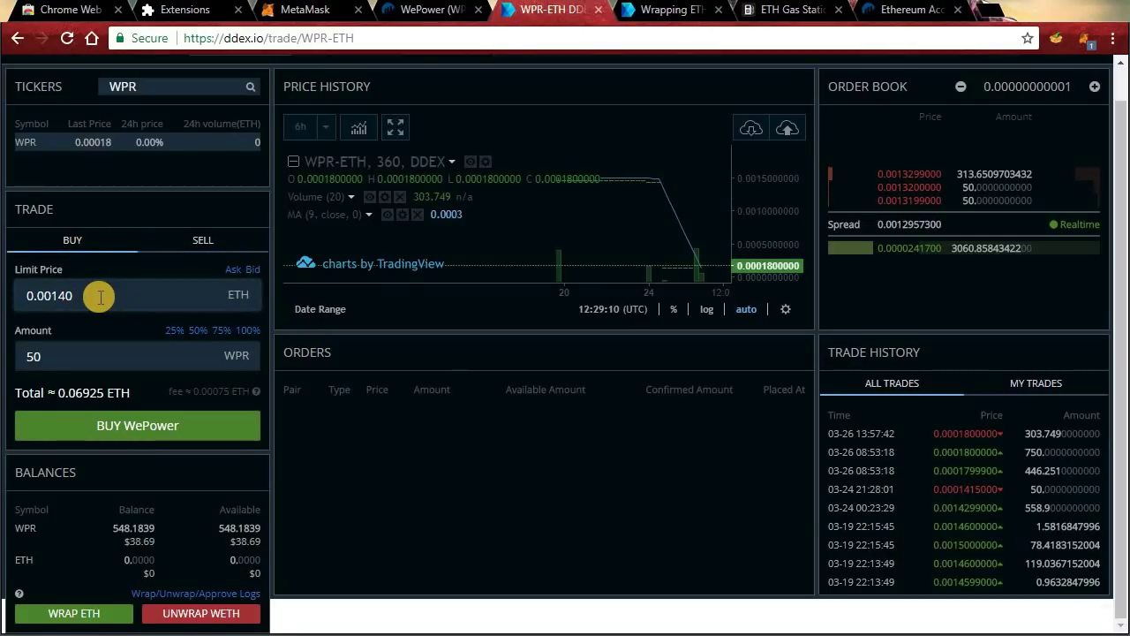
key("BackSpace")
key("BackSpace")
type("30")
left_click(110, 353)
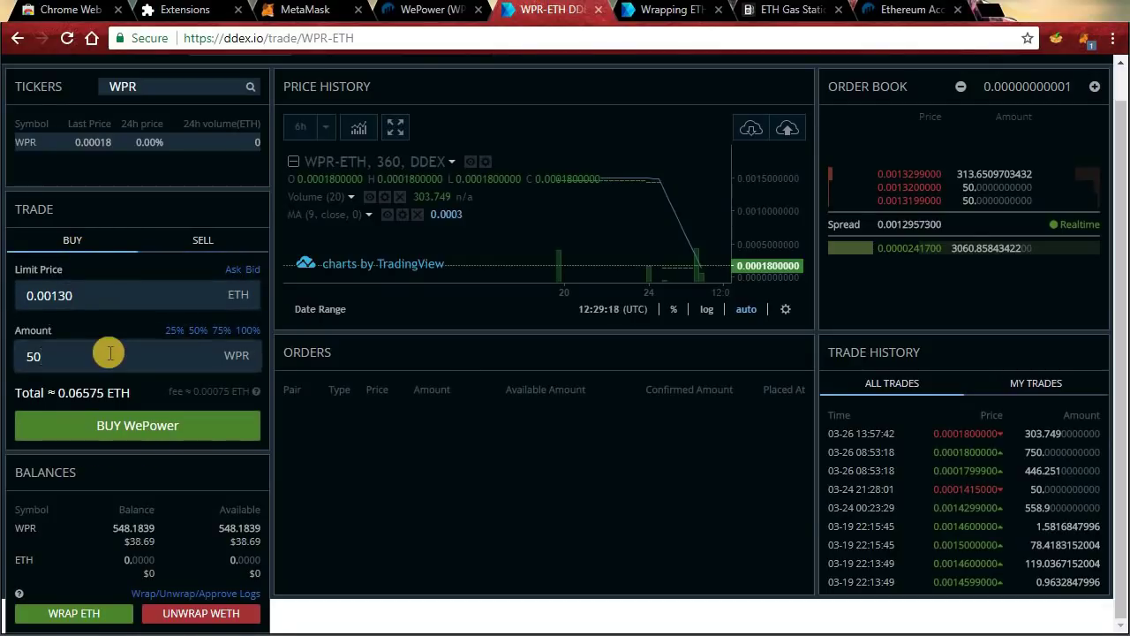
type("50")
key("BackSpace")
key("BackSpace")
type("1000")
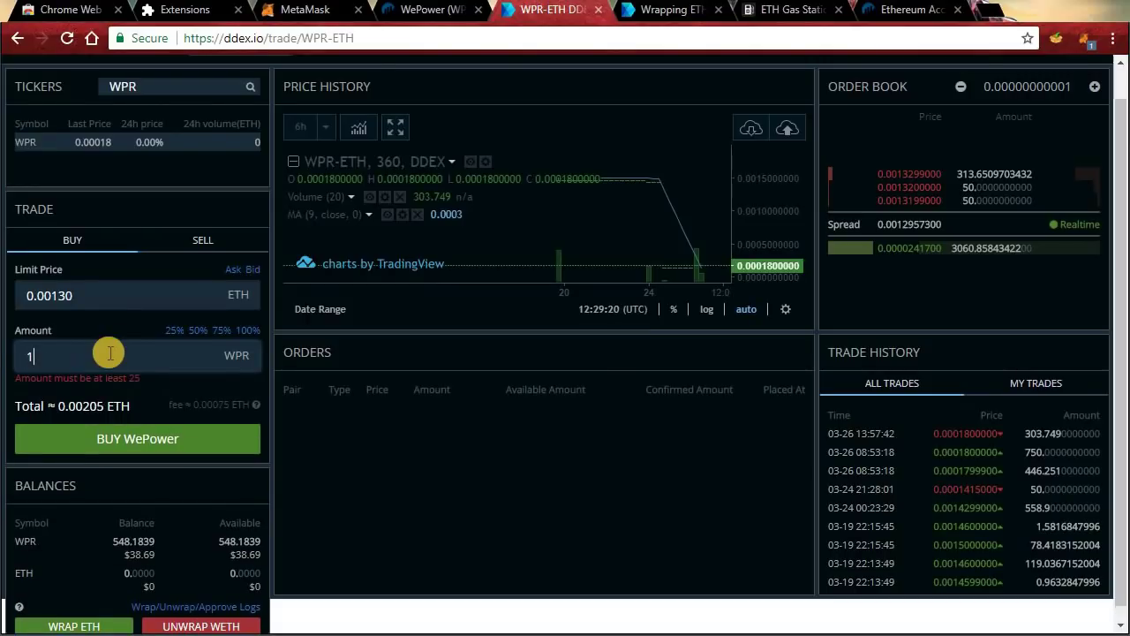
left_click(175, 422)
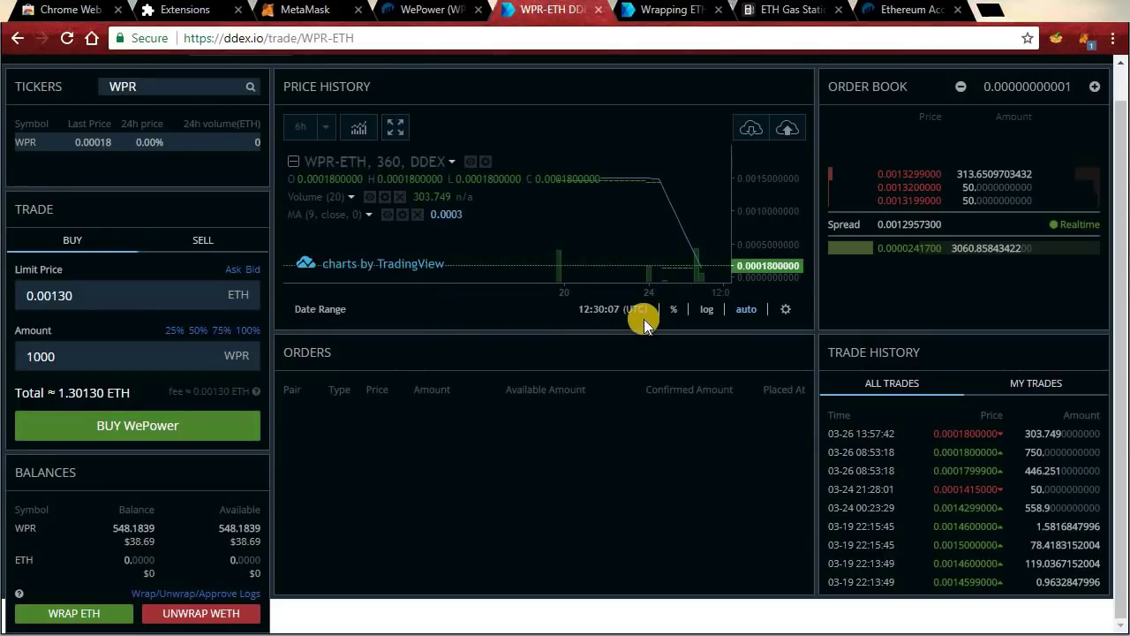
Fill the trade form with 50 WPR at the 0.00002417 ETH bid price and switch it to SELL.
left_click(950, 204)
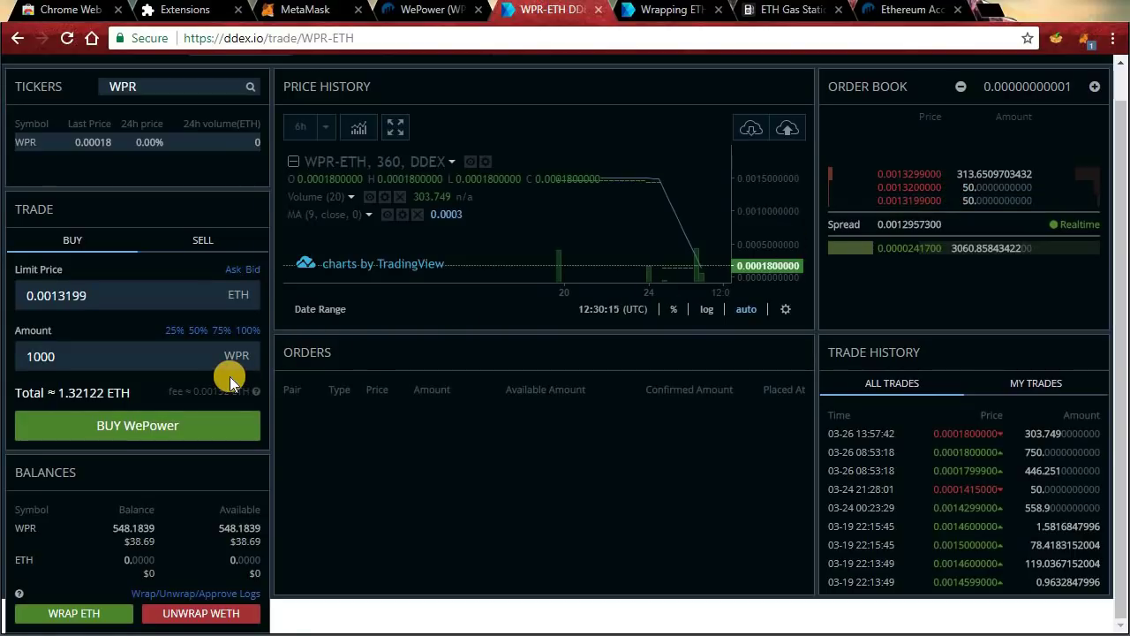
left_click(98, 348)
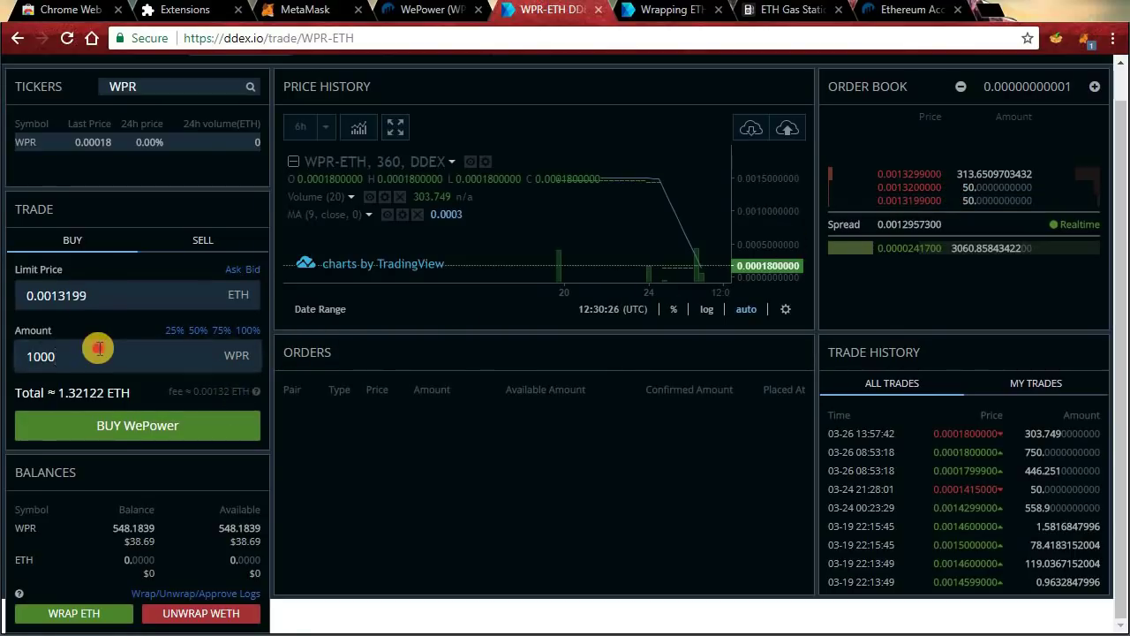
key("ctrl+a")
type("50")
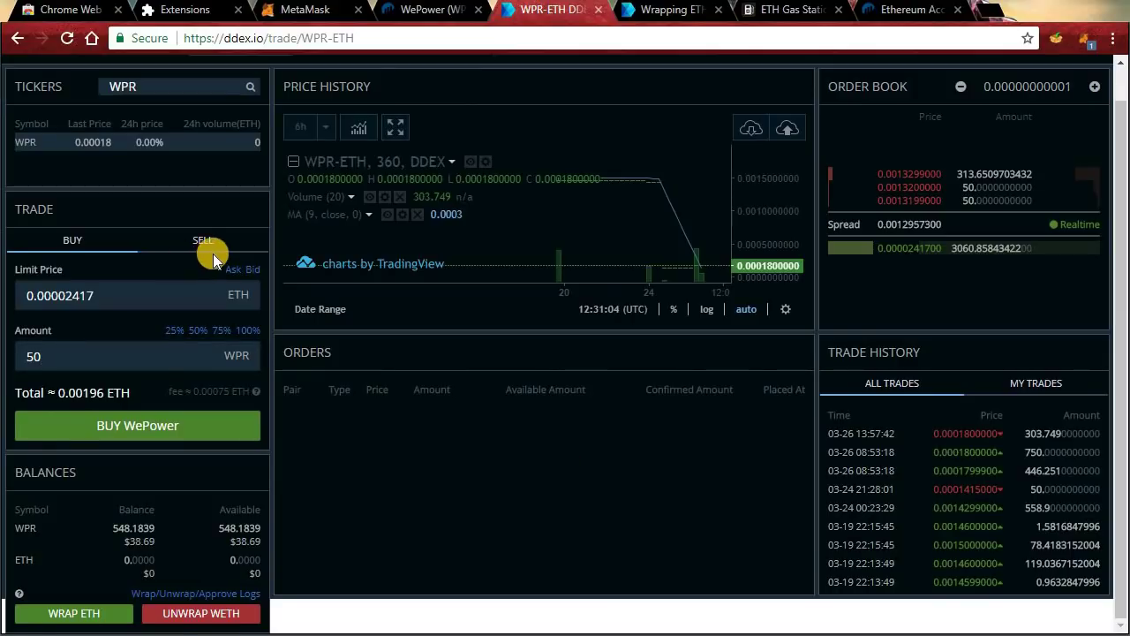
left_click(916, 250)
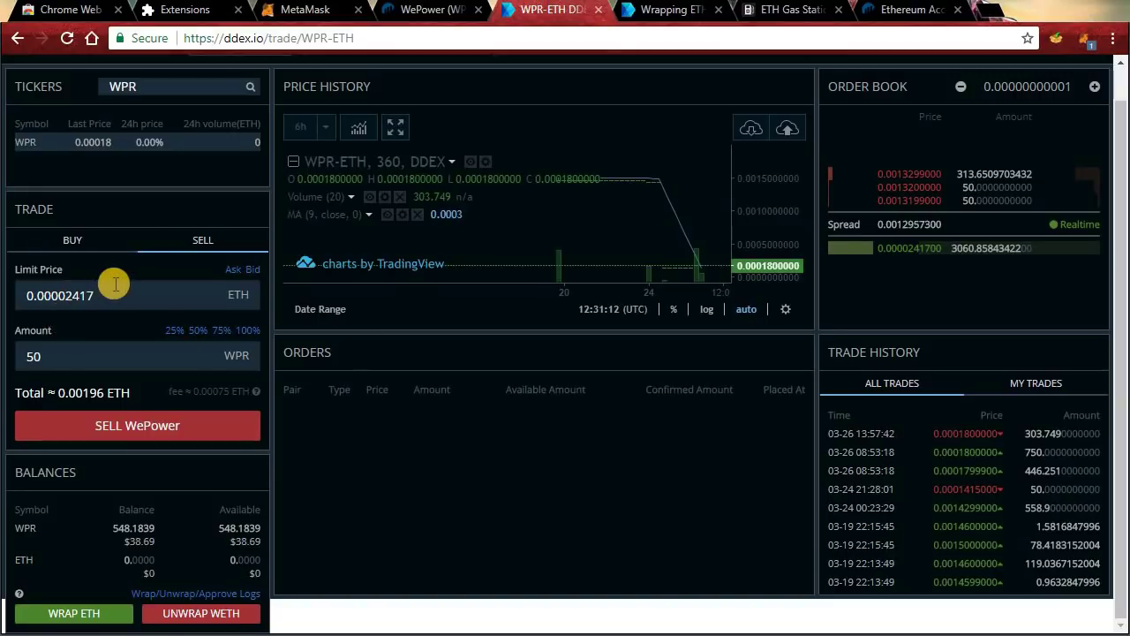